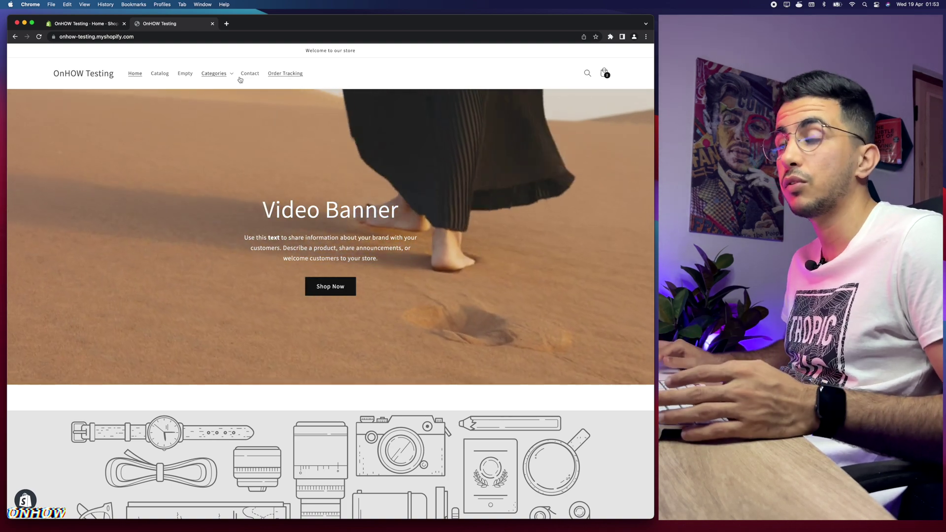
# - Go from the admin home via Apps > Recommended apps to the Shopify App Store in a new tab
pyautogui.scroll(10, 374, 82)
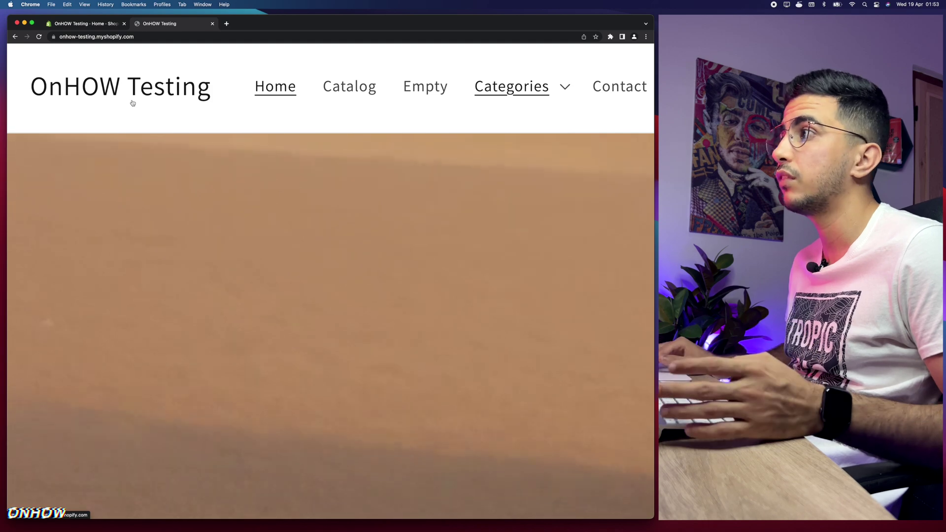
pyautogui.hscroll(10, 133, 101)
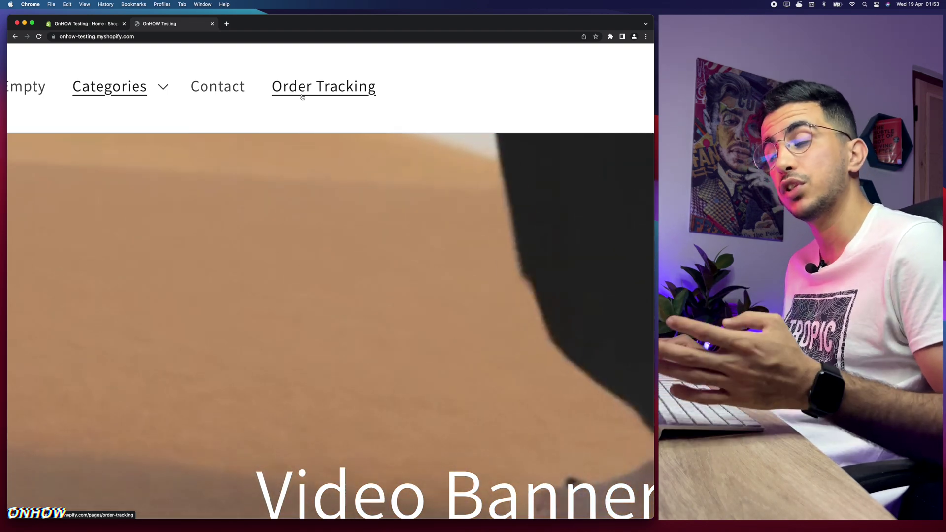
pyautogui.press('super+0')
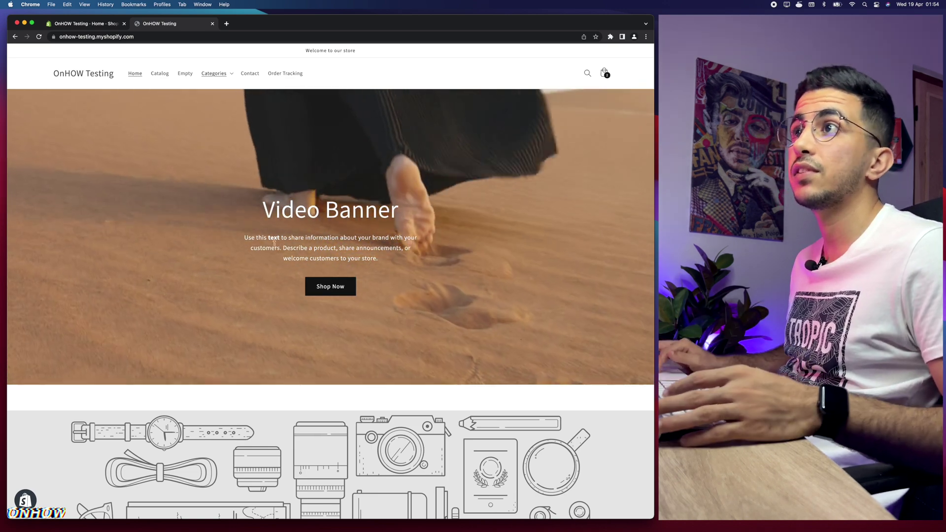
pyautogui.click(75, 25)
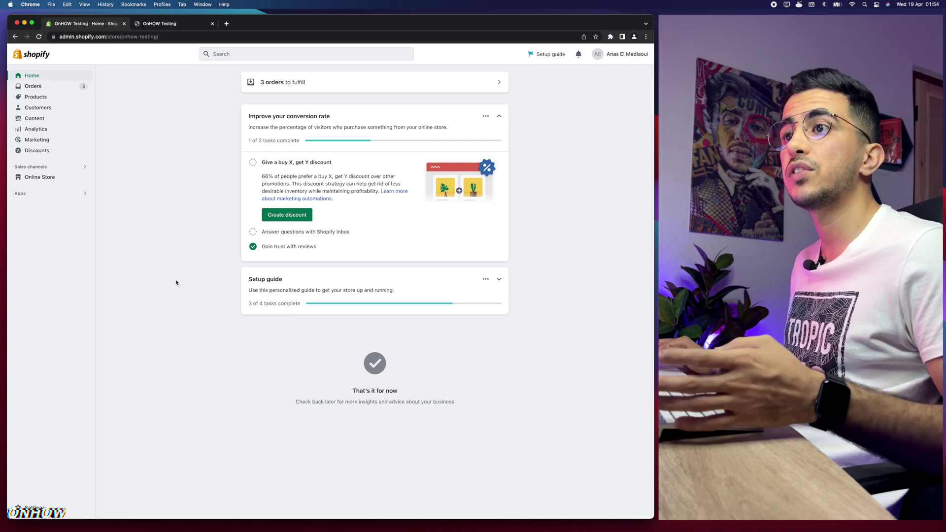
pyautogui.click(19, 195)
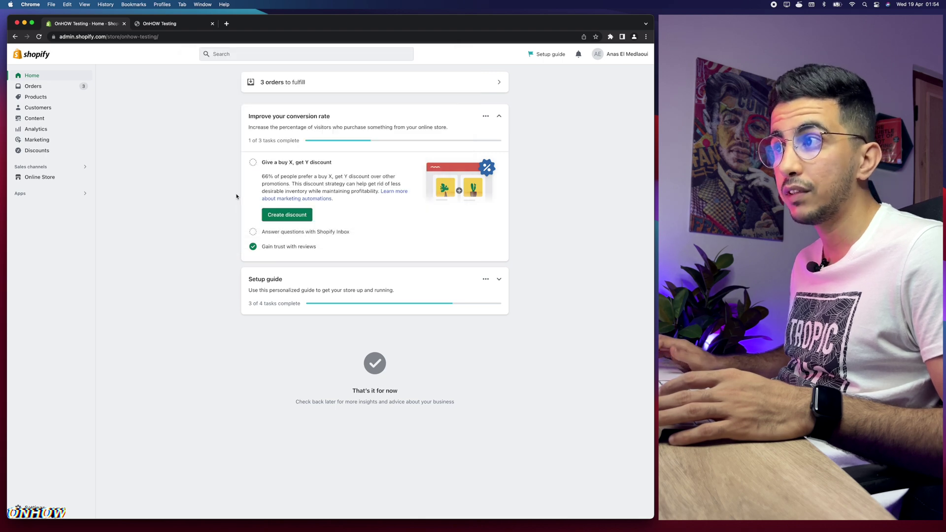
pyautogui.click(236, 197)
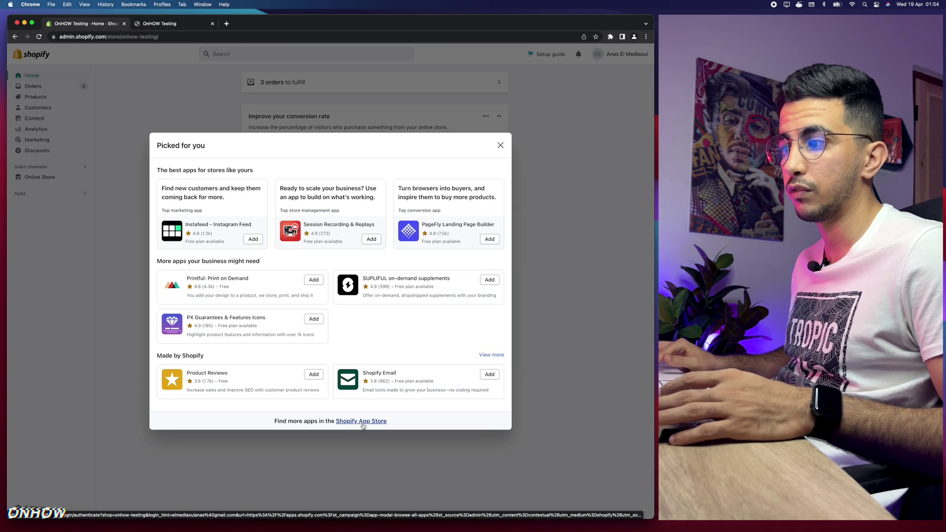
pyautogui.click(363, 424)
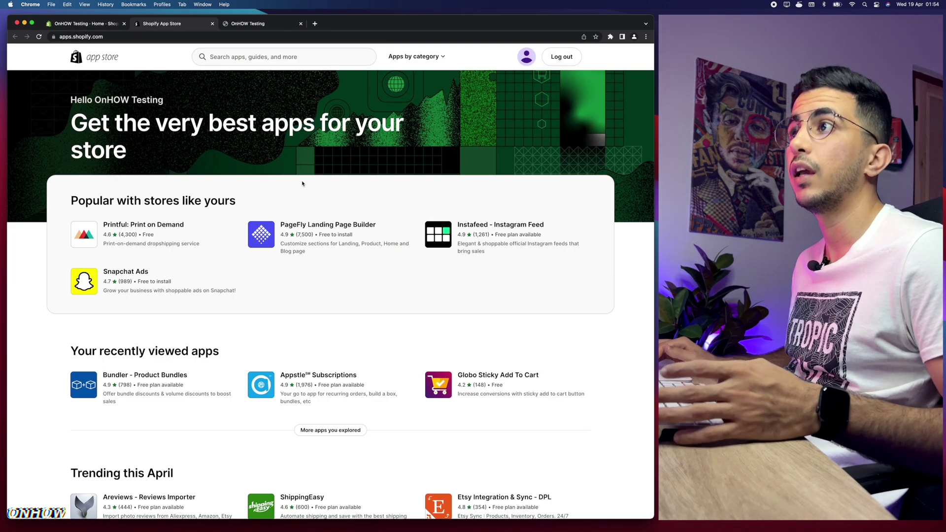
# - Search 'appstle' and install Appstle Subscriptions on the OnHOW Testing store
pyautogui.click(251, 56)
pyautogui.write('ap')
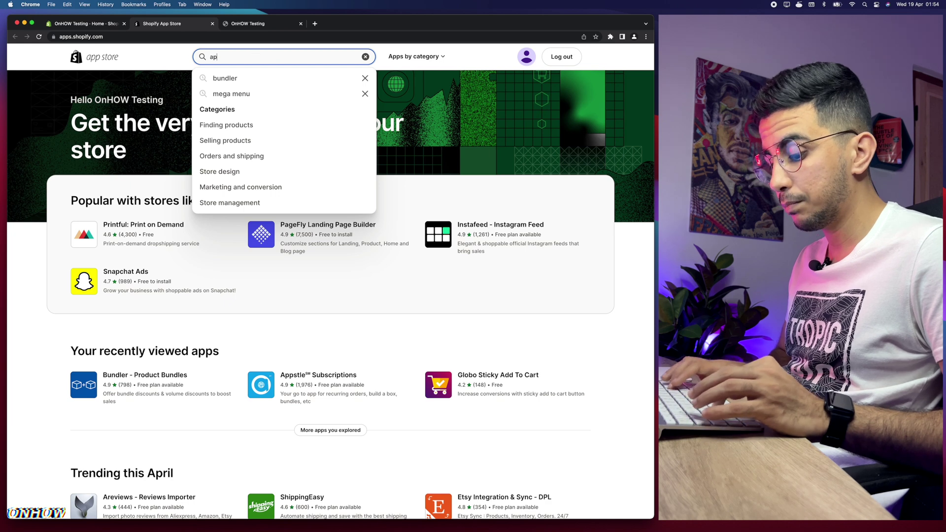
pyautogui.write('pstle')
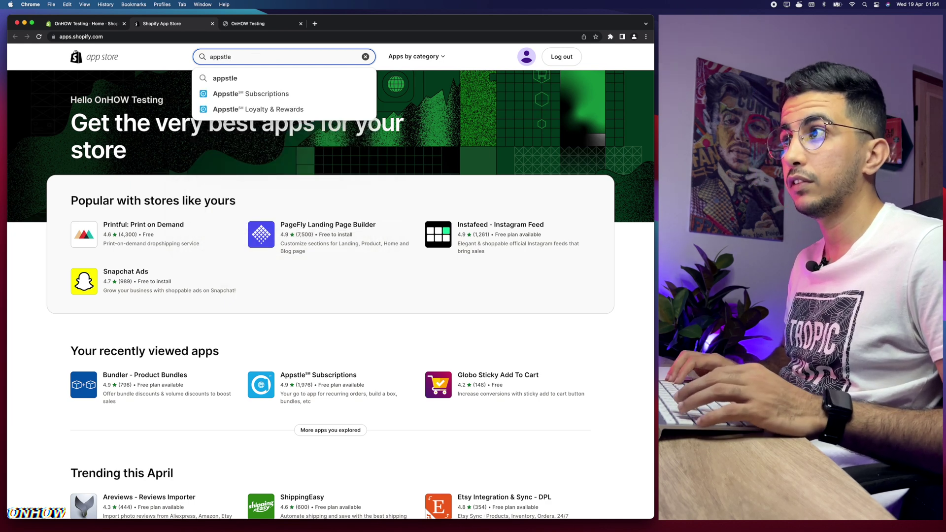
pyautogui.click(261, 95)
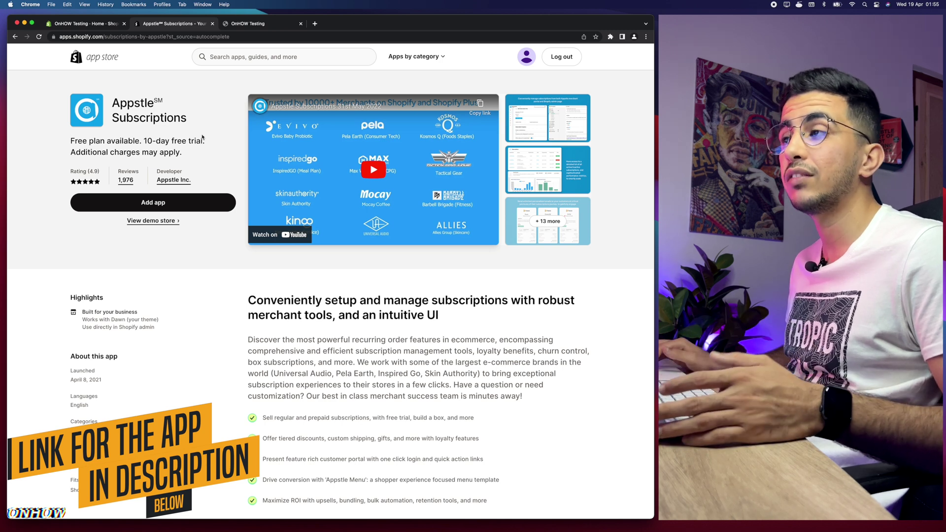
pyautogui.click(144, 203)
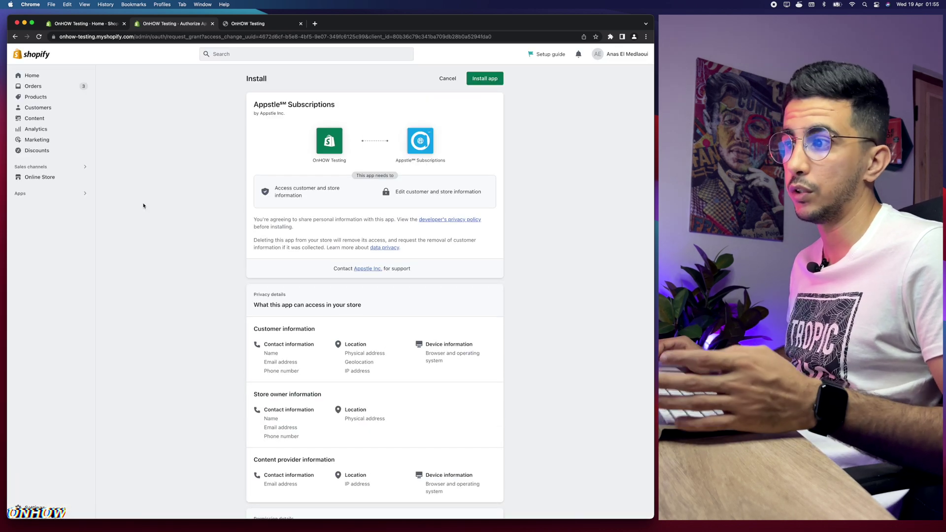
pyautogui.click(488, 78)
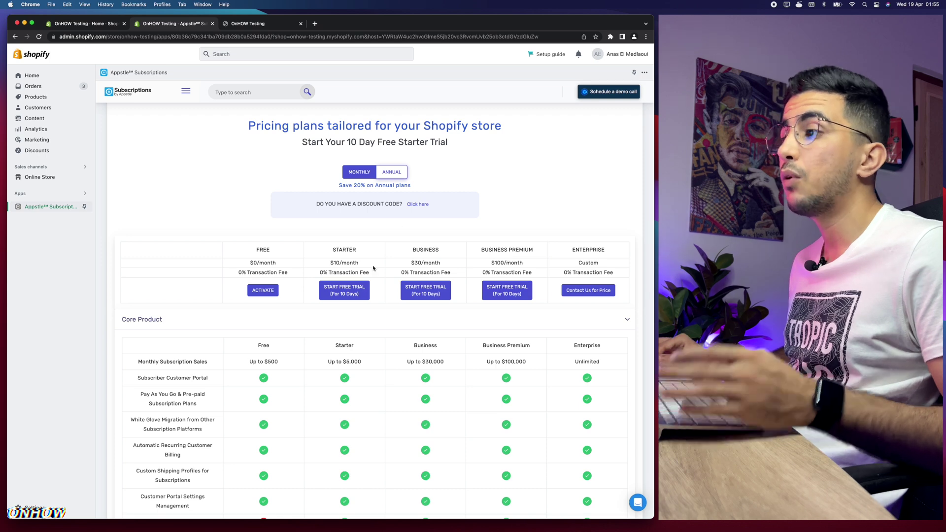
# - Highlight the Starter plan's $10 monthly price, then the plan names, prices and fees
pyautogui.scroll(5, 373, 268)
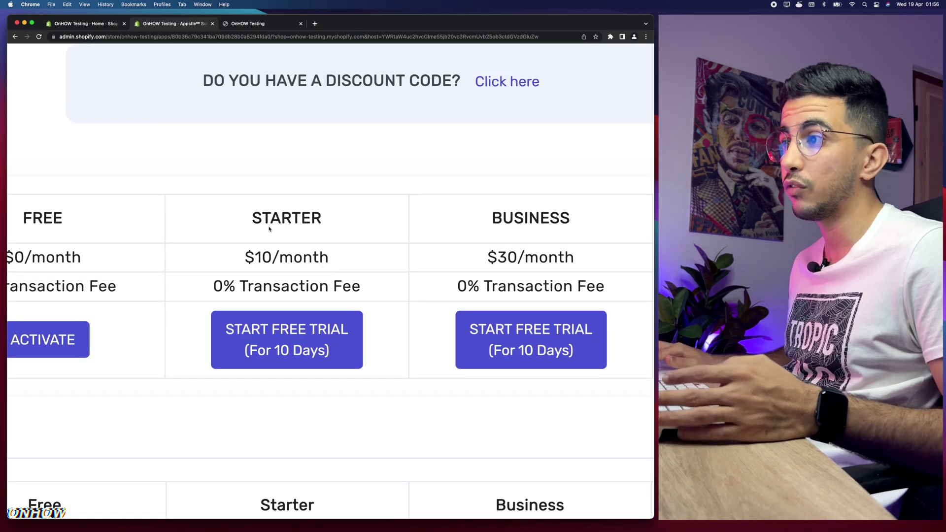
pyautogui.moveTo(251, 261); pyautogui.dragTo(270, 260)
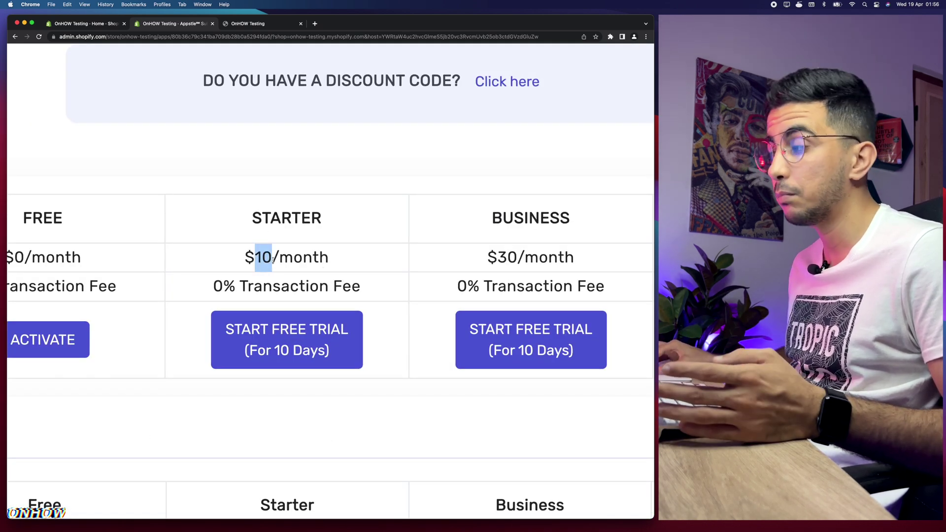
pyautogui.scroll(-5, 272, 260)
pyautogui.click(413, 261)
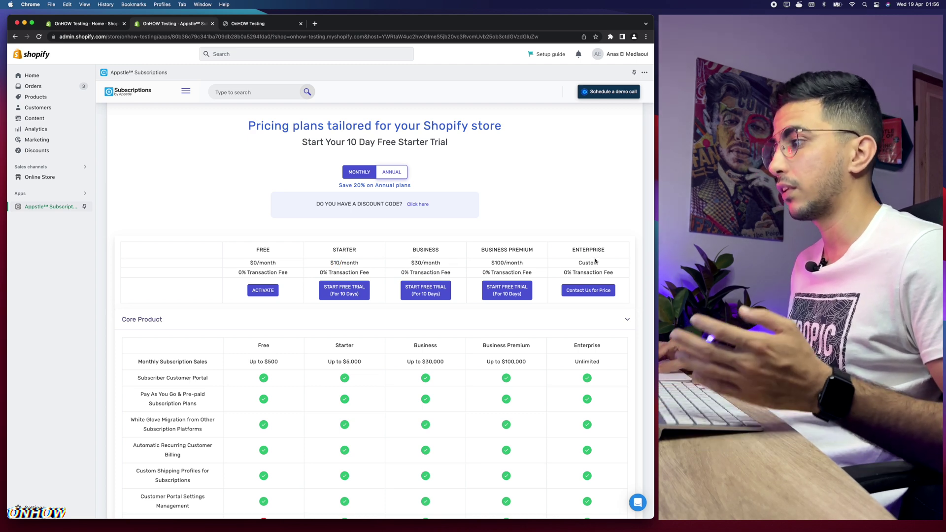
pyautogui.scroll(5, 596, 261)
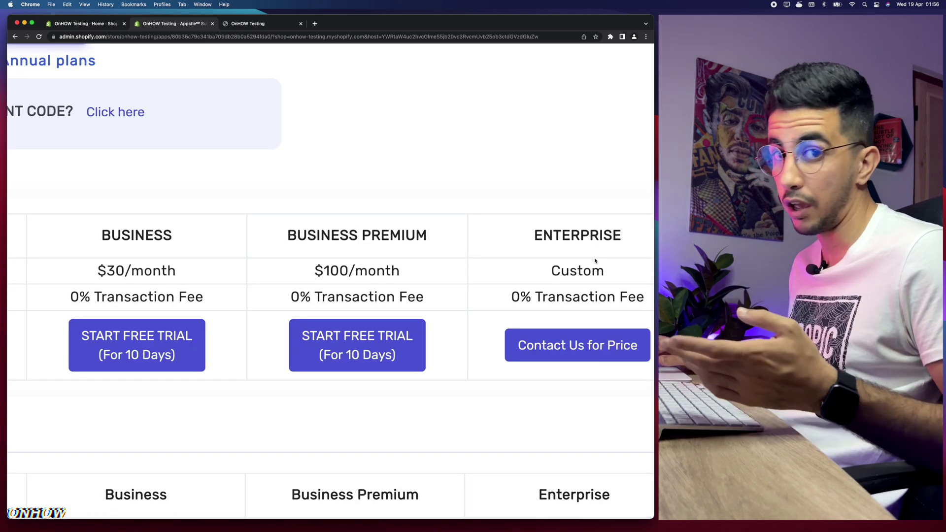
pyautogui.scroll(-5, 595, 261)
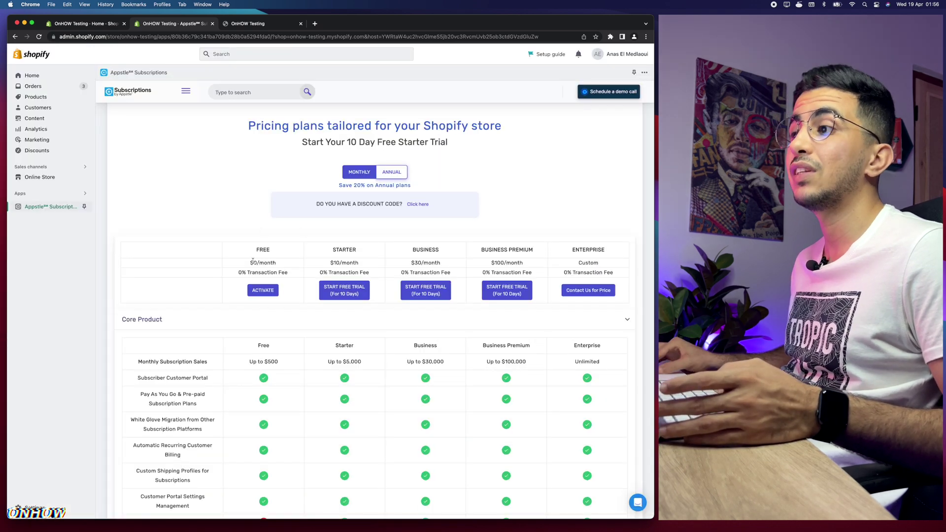
pyautogui.scroll(5, 252, 261)
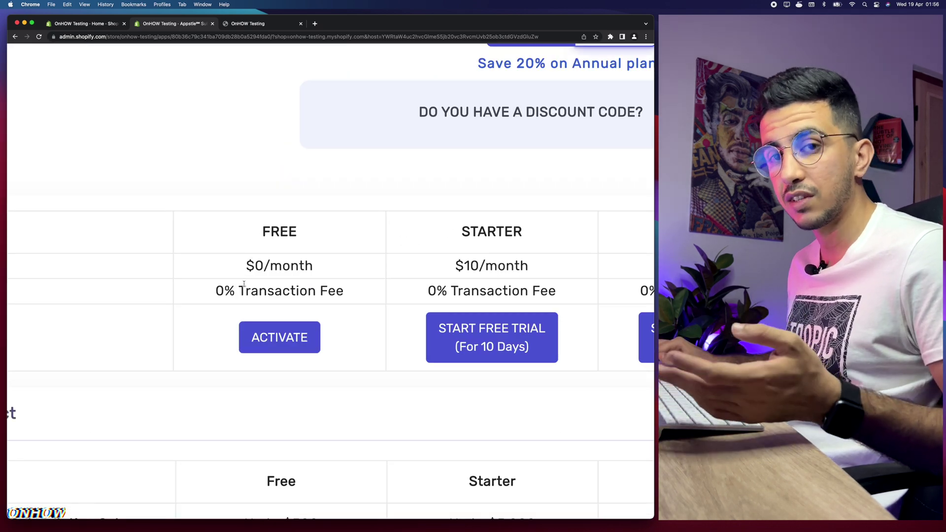
pyautogui.scroll(-5, 244, 284)
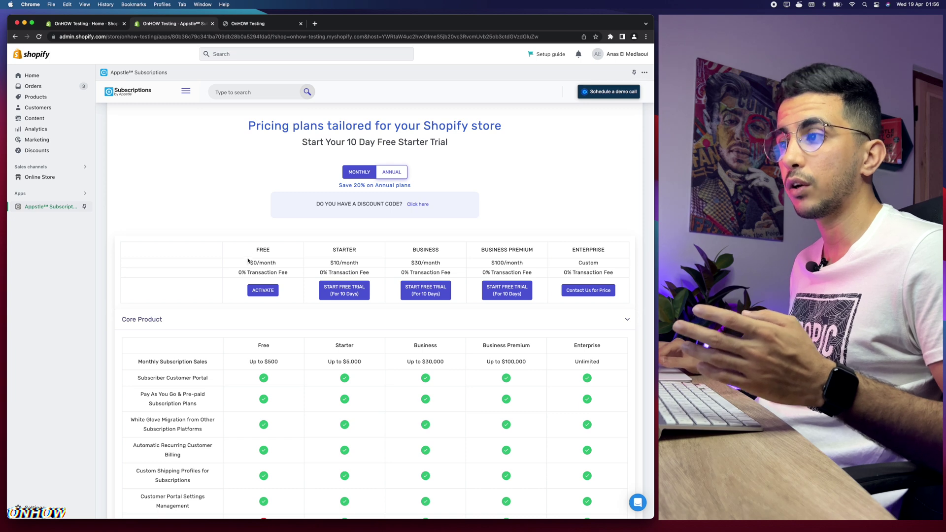
pyautogui.moveTo(247, 262); pyautogui.dragTo(297, 280)
pyautogui.click(254, 238)
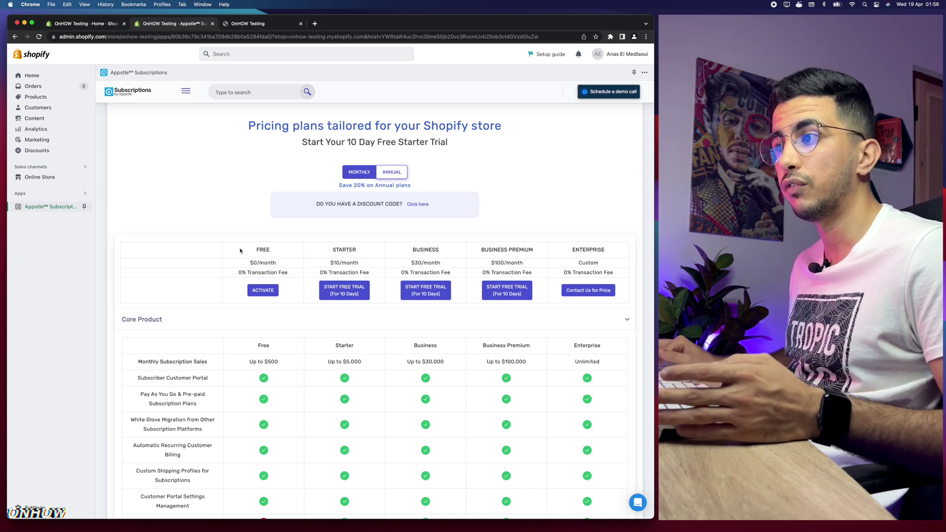
pyautogui.moveTo(241, 251); pyautogui.dragTo(302, 282)
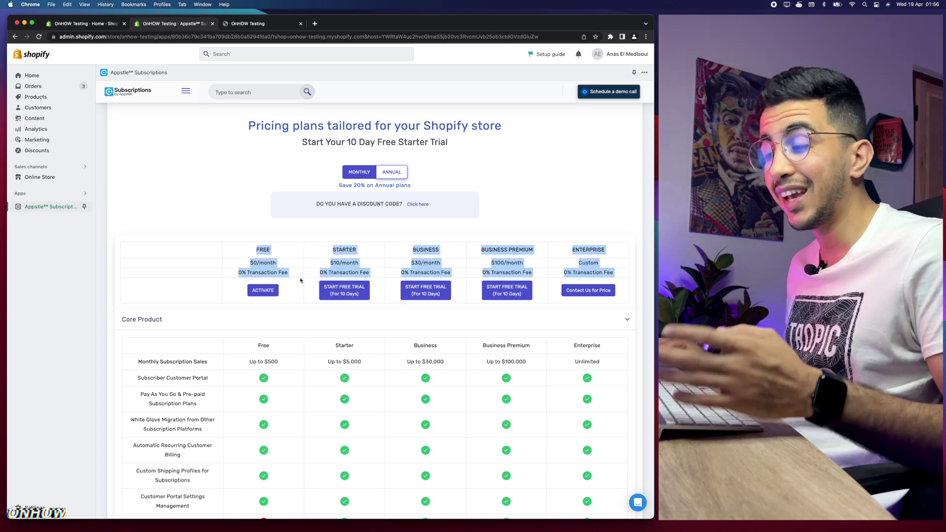
# - Highlight the Free plan's $500 sales limit and the Starter and Business prices and fees
pyautogui.scroll(5, 241, 364)
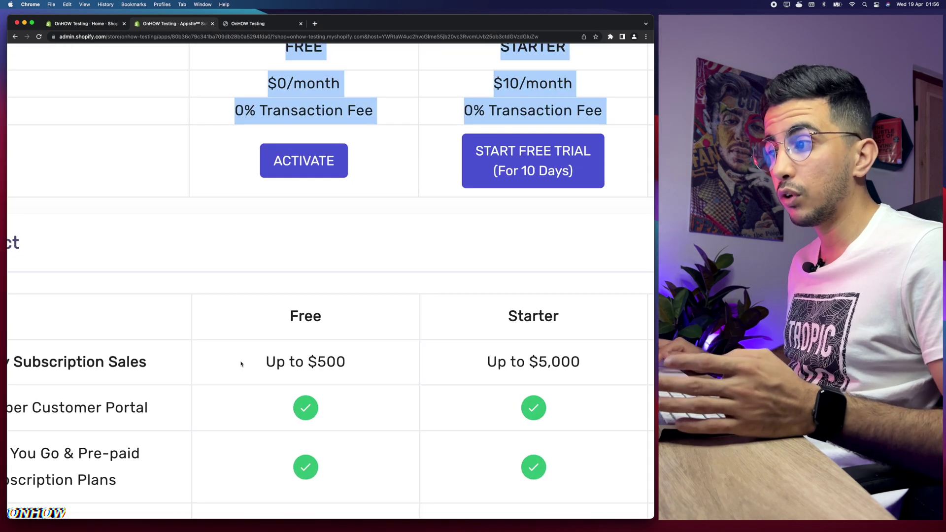
pyautogui.moveTo(304, 365); pyautogui.dragTo(348, 365)
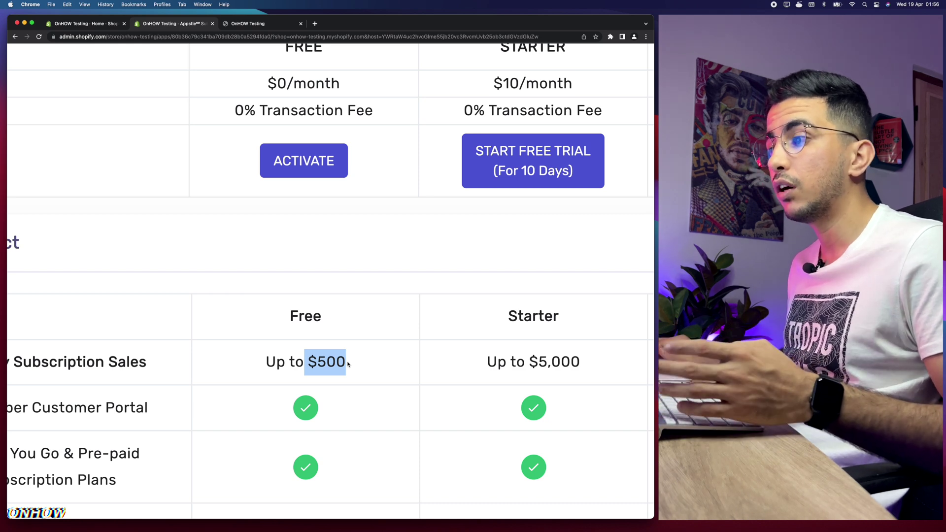
pyautogui.click(315, 362)
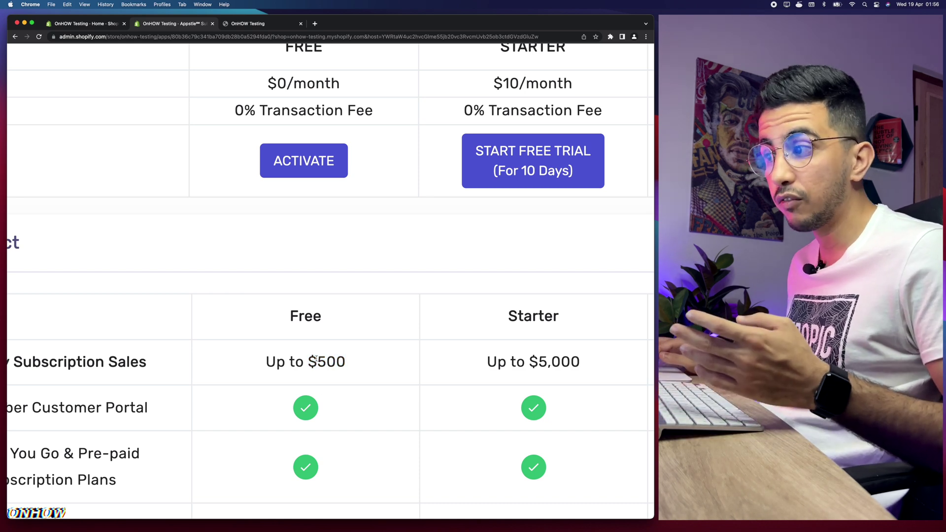
pyautogui.scroll(4, 315, 361)
pyautogui.moveTo(279, 221); pyautogui.dragTo(355, 261)
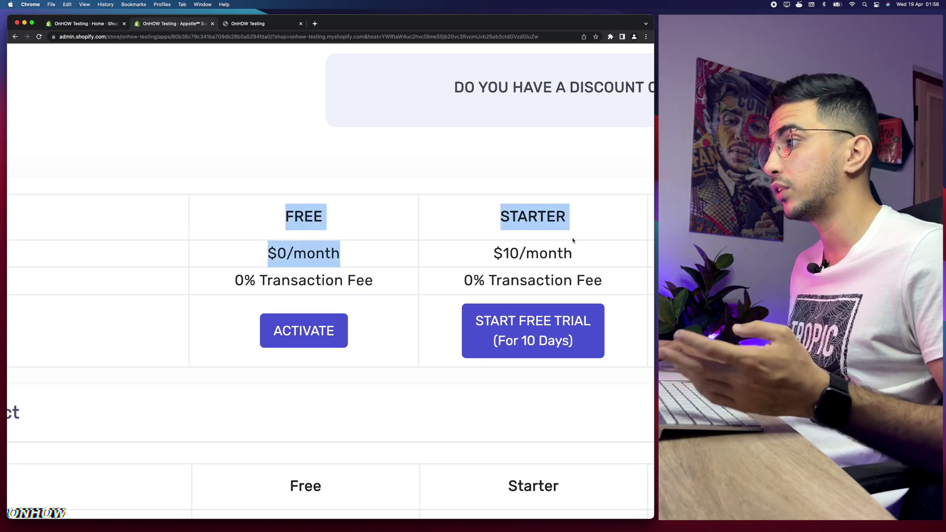
pyautogui.hscroll(5, 432, 252)
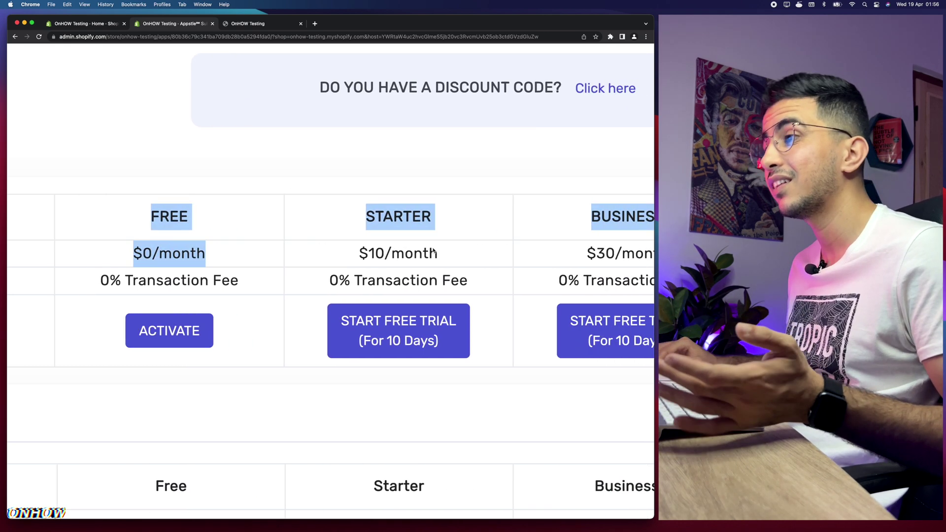
pyautogui.hscroll(3, 316, 236)
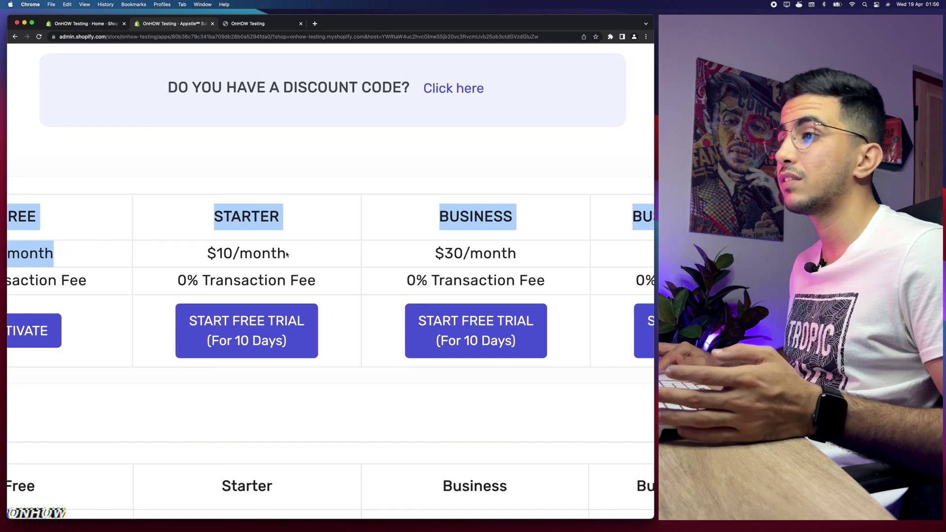
pyautogui.moveTo(205, 256); pyautogui.dragTo(584, 286)
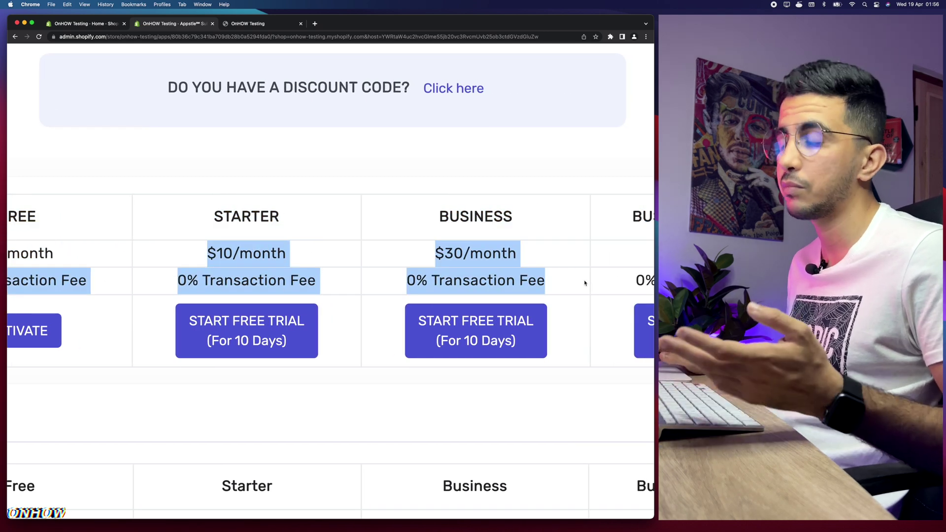
pyautogui.scroll(-5, 585, 283)
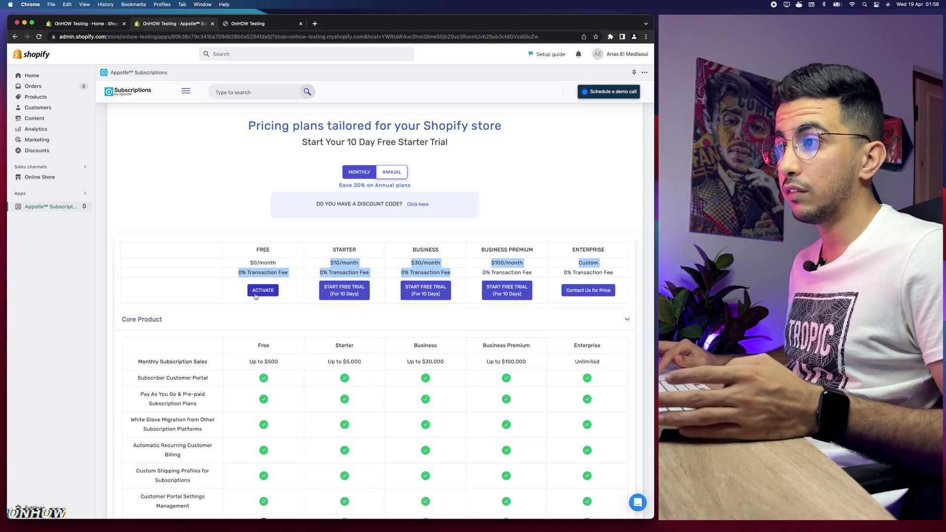
# - Activate the Free plan, then enable and save the Appstle Subscriptions app embed in the theme
pyautogui.click(256, 291)
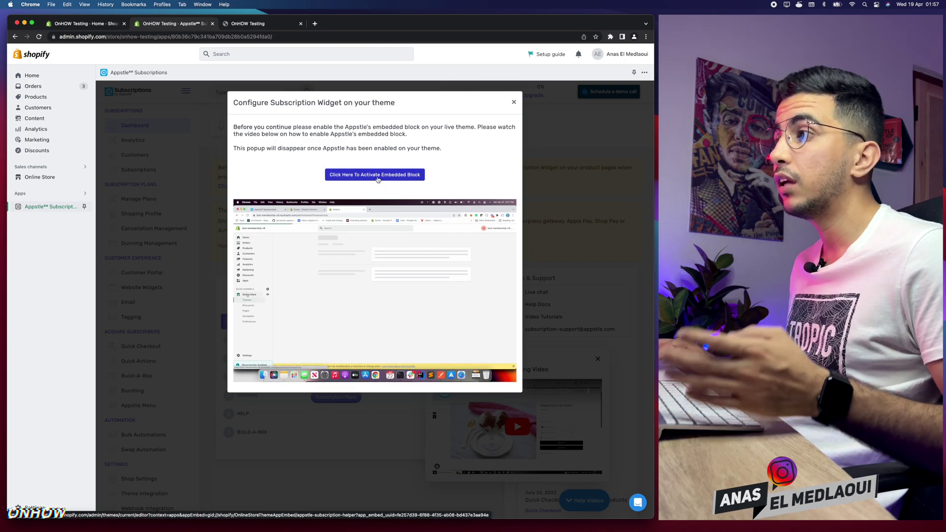
pyautogui.click(378, 176)
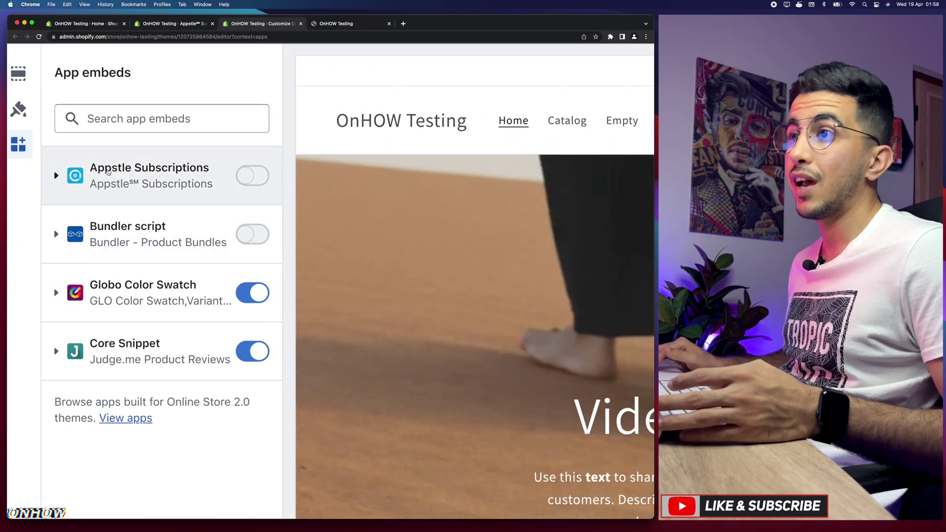
pyautogui.click(261, 175)
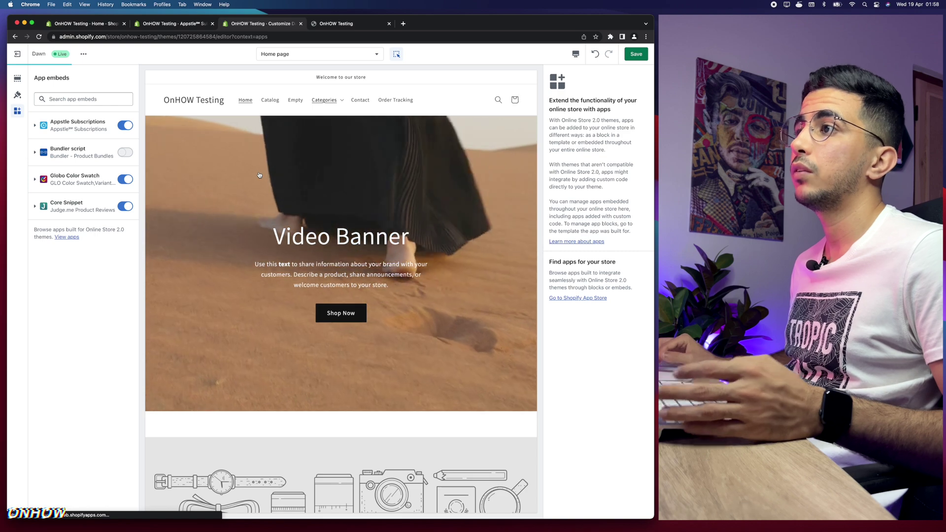
pyautogui.click(632, 56)
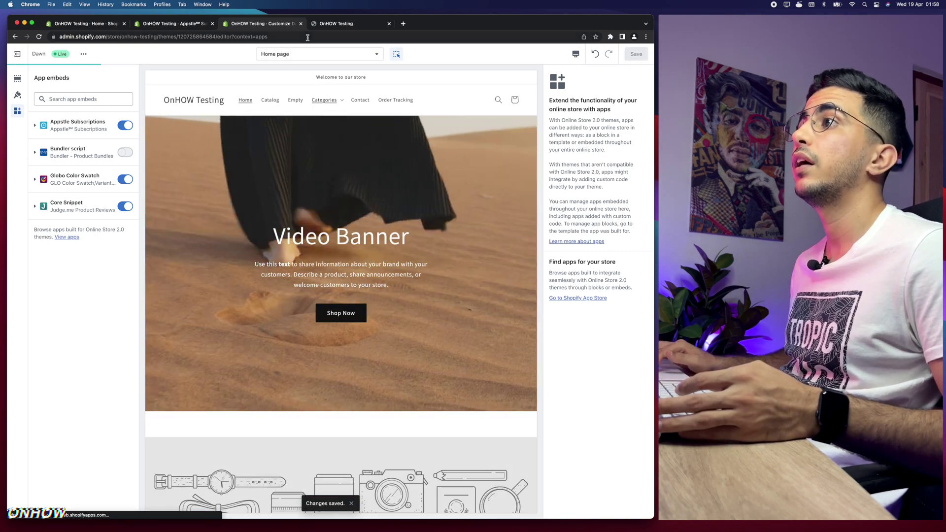
pyautogui.click(301, 24)
pyautogui.click(374, 173)
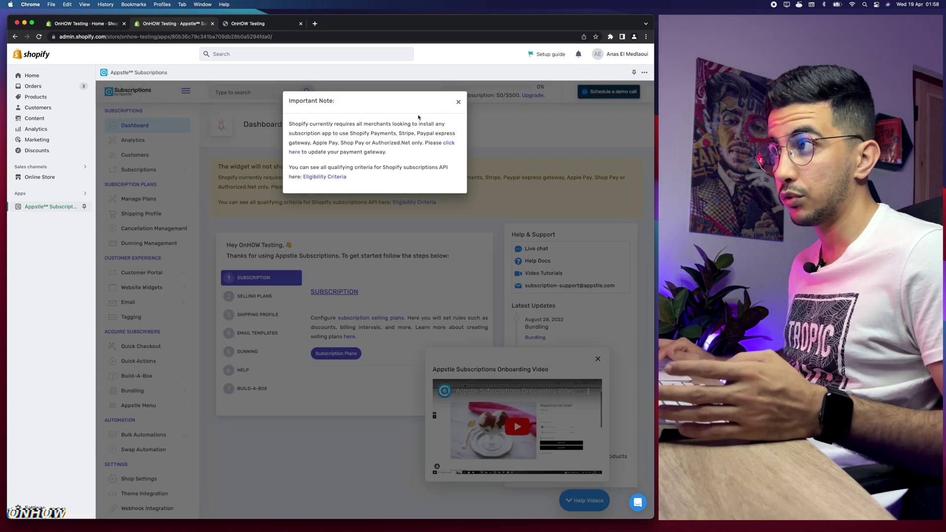
# - Close the payment-gateway note and onboarding video, then go to Subscription Plans
pyautogui.click(458, 103)
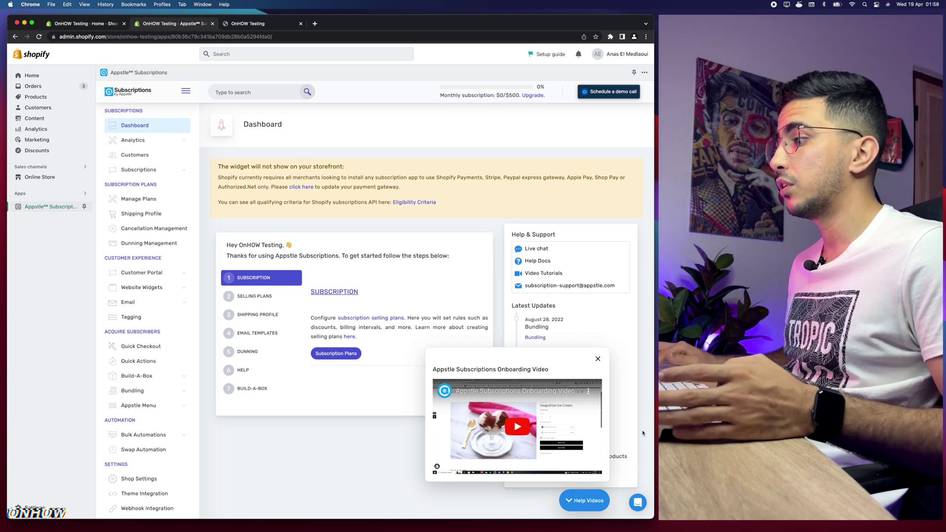
pyautogui.click(598, 360)
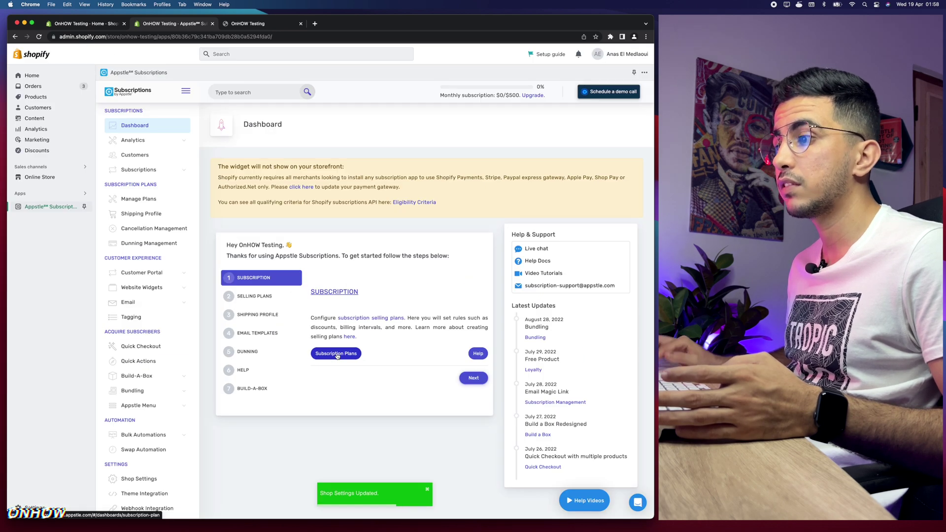
pyautogui.click(337, 355)
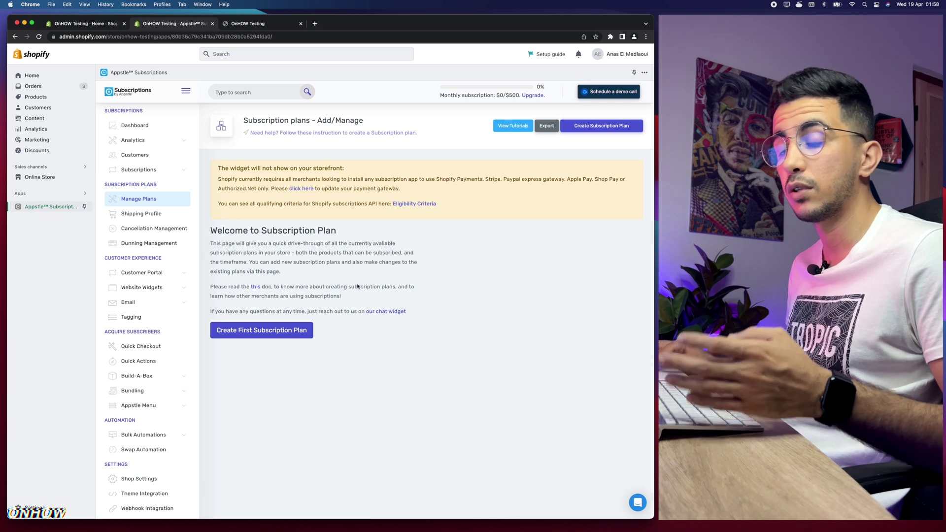
# - Begin the first plan and enter 'First subscription' as its plan name
pyautogui.click(259, 332)
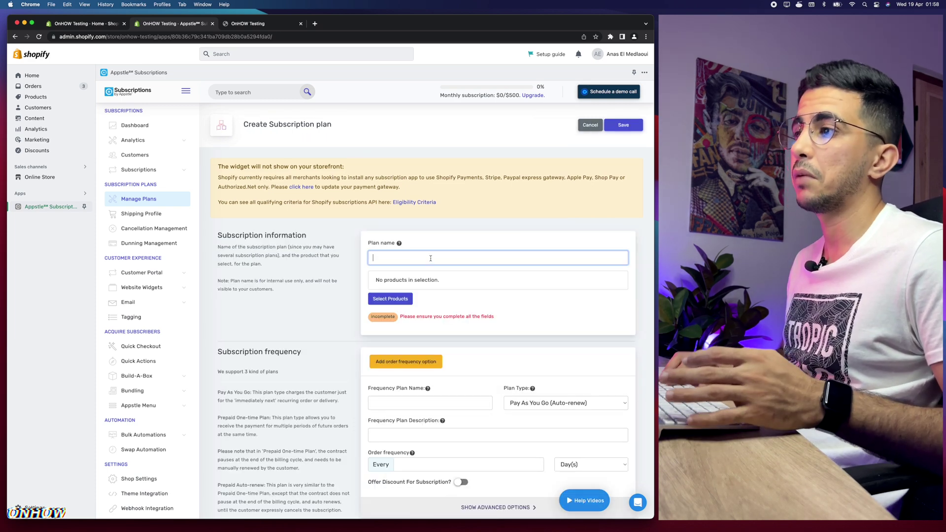
pyautogui.write('First subscription')
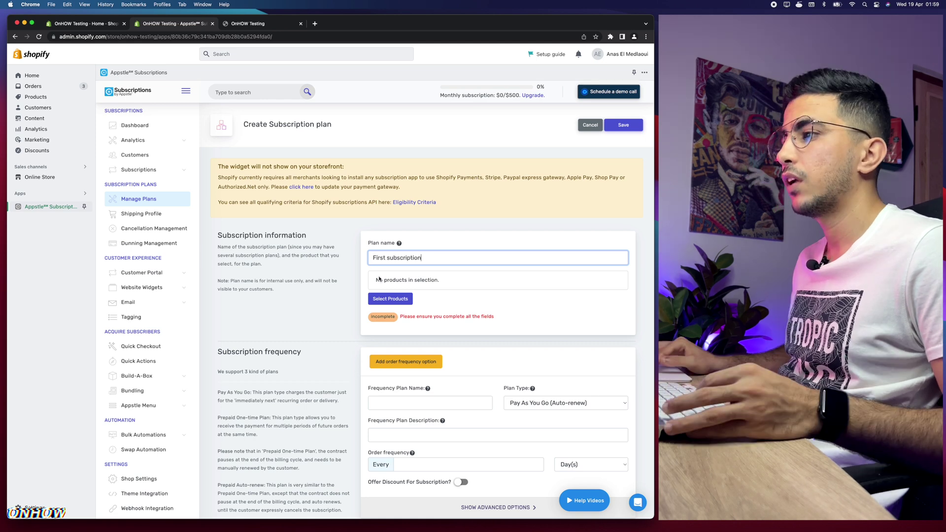
pyautogui.moveTo(375, 279); pyautogui.dragTo(456, 287)
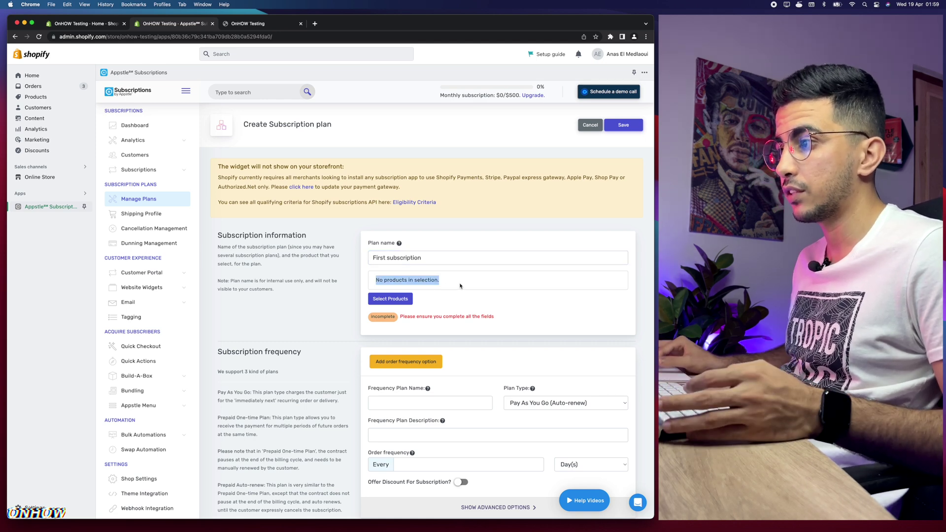
pyautogui.click(447, 284)
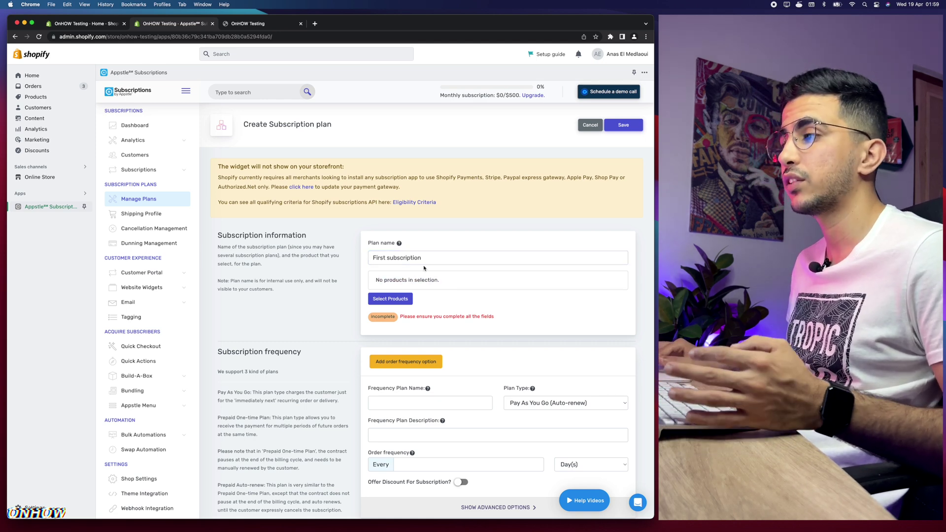
# - Pick Bangle Bracelet and Anchor Bracelet Mens in the product picker and add them
pyautogui.click(391, 299)
pyautogui.scroll(-10, 340, 240)
pyautogui.scroll(-15, 340, 240)
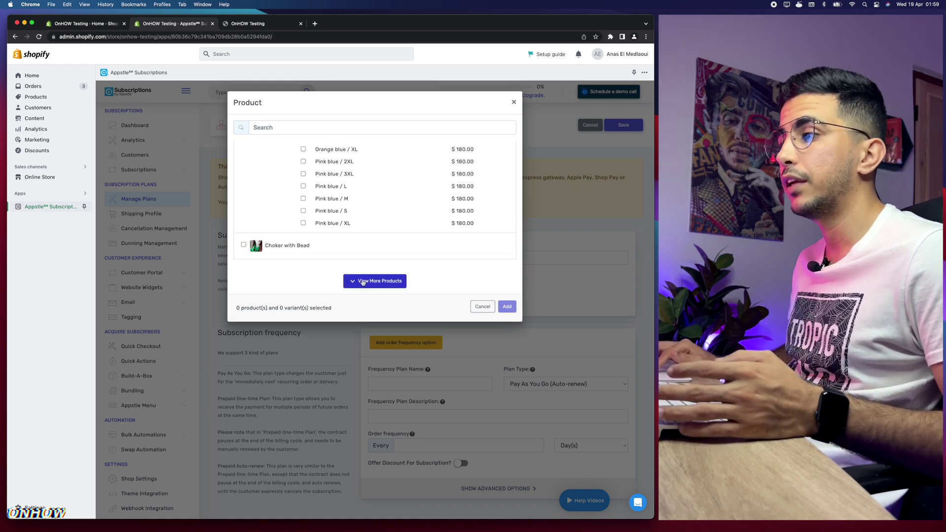
pyautogui.click(363, 282)
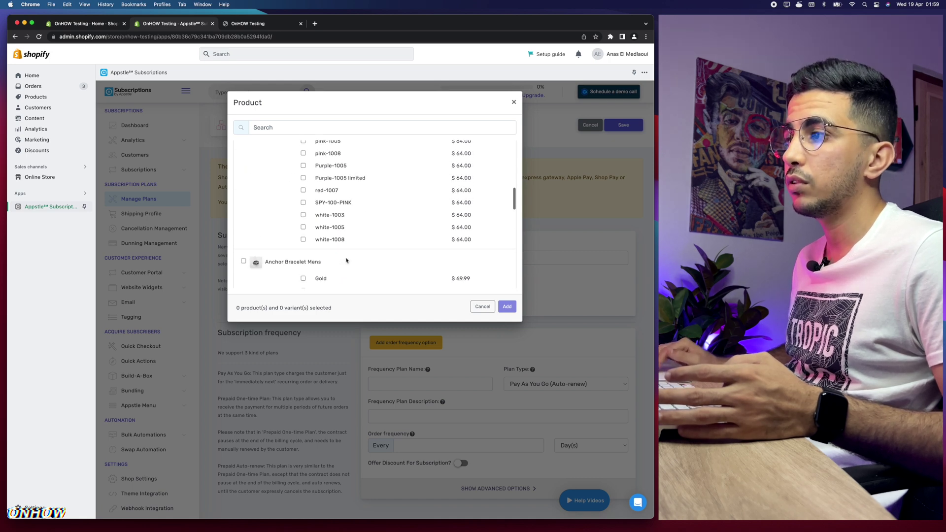
pyautogui.scroll(1, 347, 260)
pyautogui.click(243, 245)
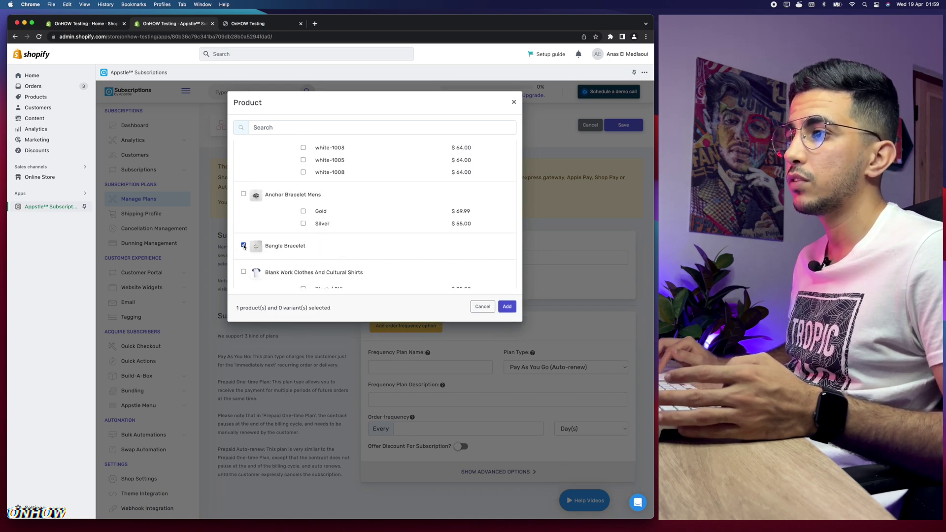
pyautogui.click(244, 194)
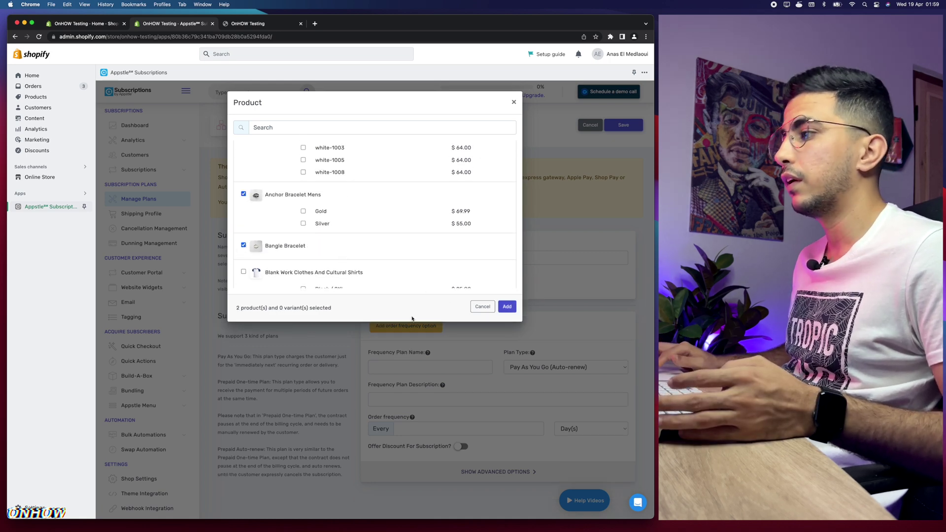
pyautogui.click(507, 306)
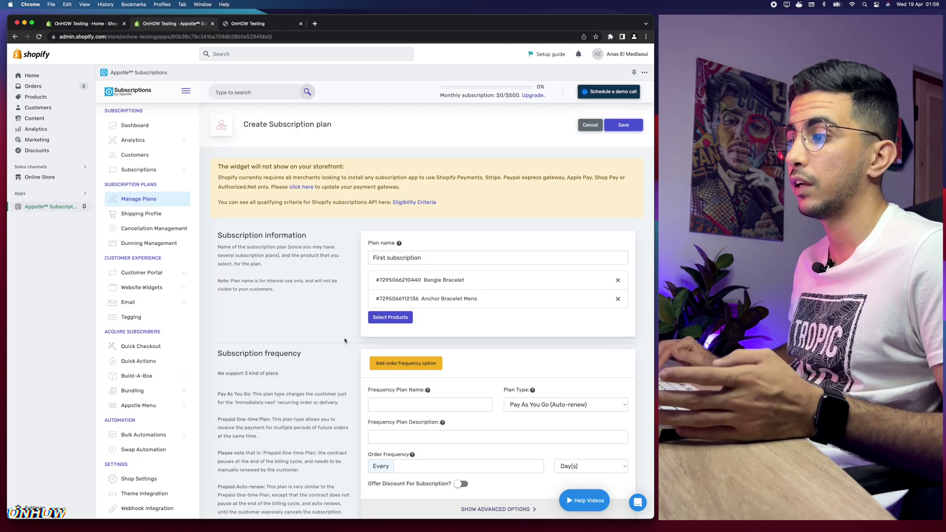
# - Name the frequency plan 'Monthly' and keep the Pay As You Go (Auto-renew) plan type
pyautogui.scroll(-2, 346, 338)
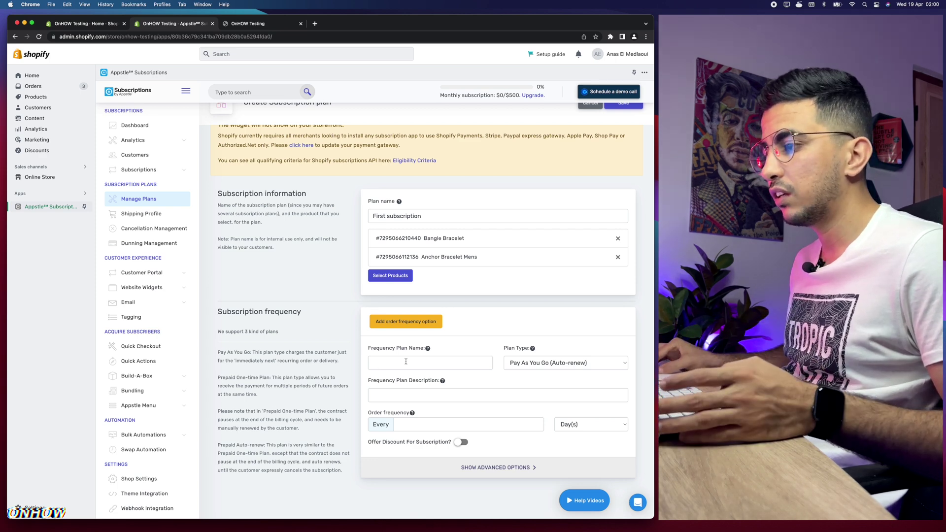
pyautogui.scroll(5, 406, 362)
pyautogui.click(355, 364)
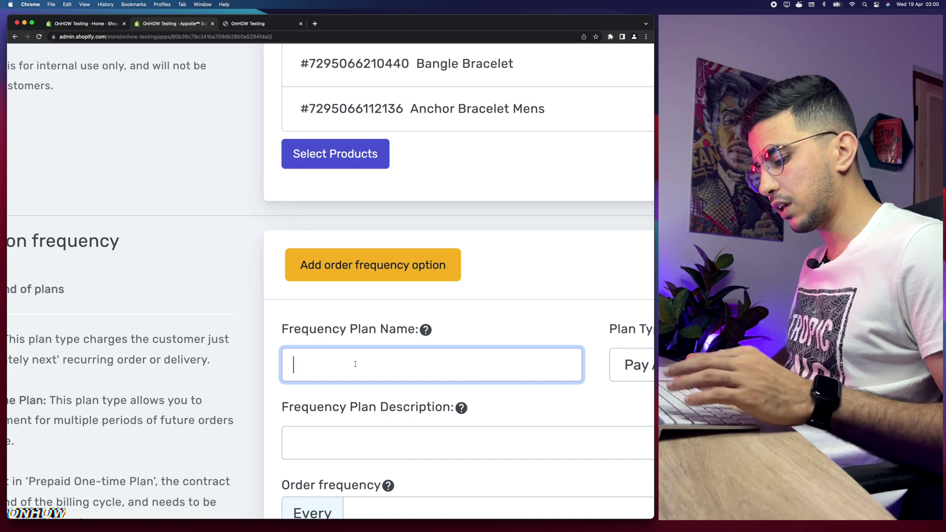
pyautogui.write('Monthly')
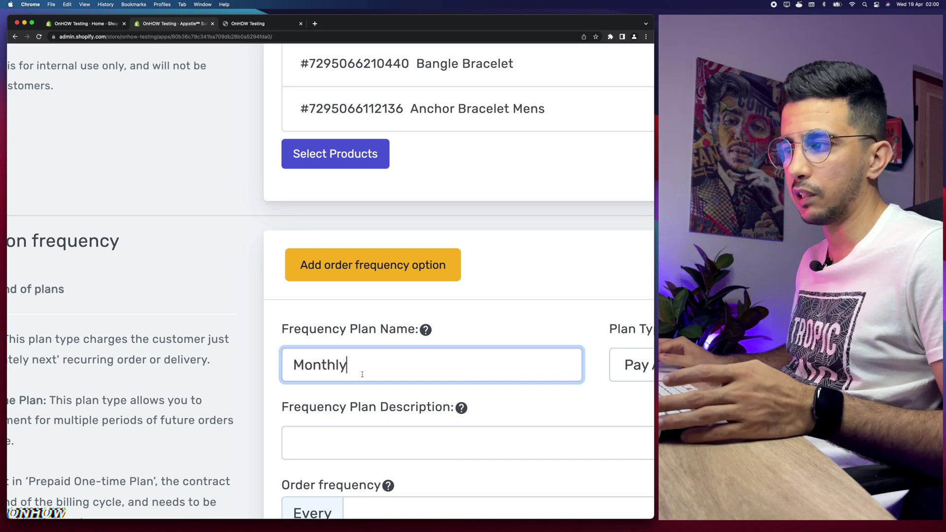
pyautogui.hscroll(5, 345, 374)
pyautogui.hscroll(3, 363, 374)
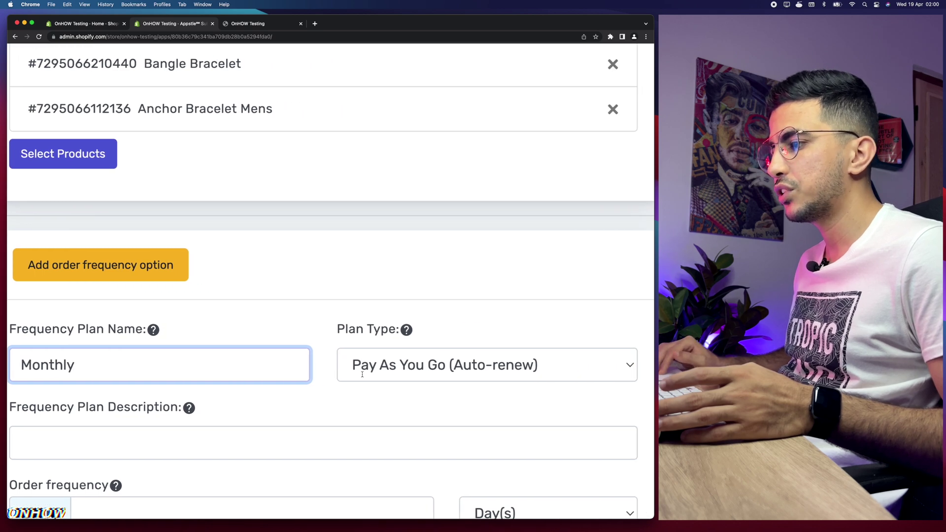
pyautogui.scroll(-1, 362, 375)
pyautogui.click(429, 340)
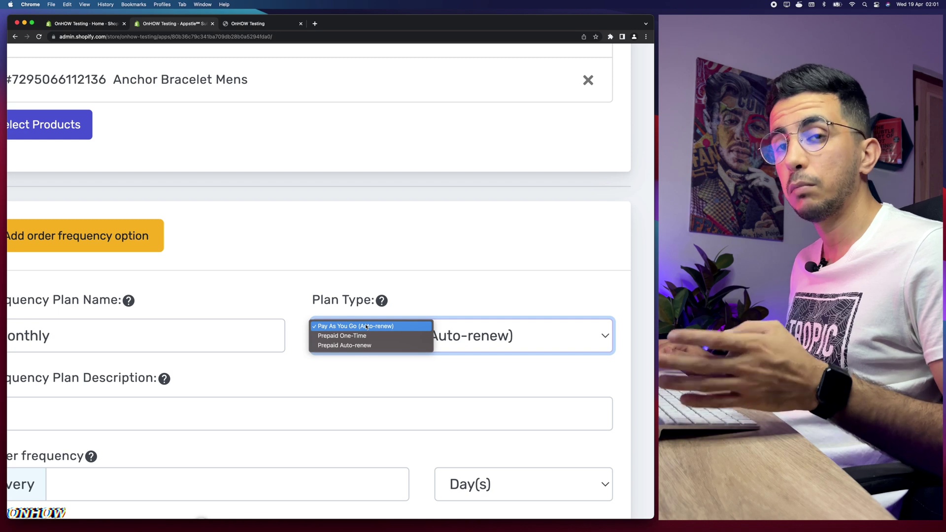
pyautogui.click(367, 326)
# - Enter 'Monthly Bracelet Subscription' as the frequency plan description
pyautogui.hscroll(-5, 303, 311)
pyautogui.scroll(-3, 303, 311)
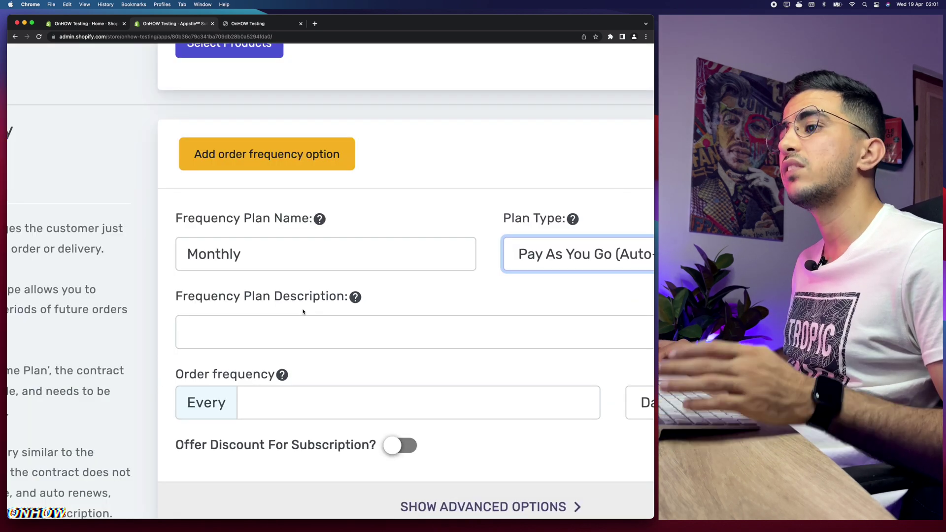
pyautogui.click(315, 333)
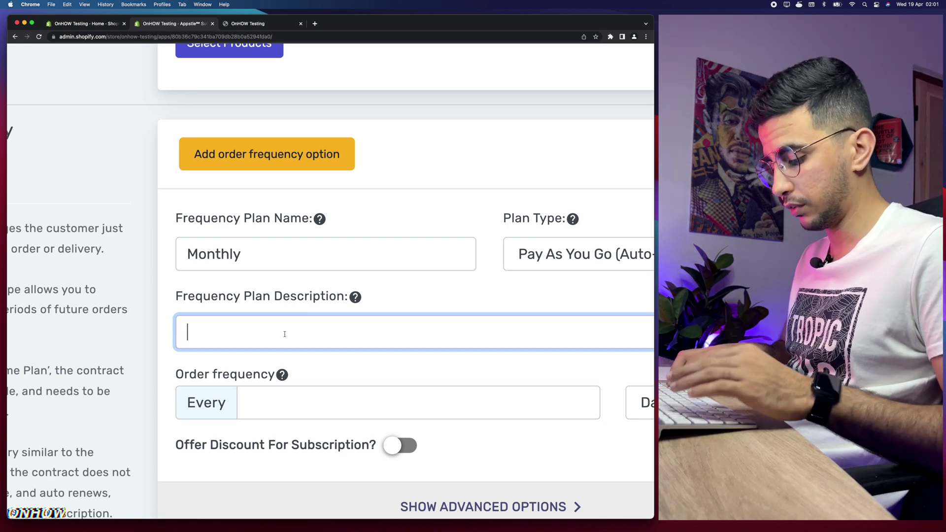
pyautogui.write('Monthly')
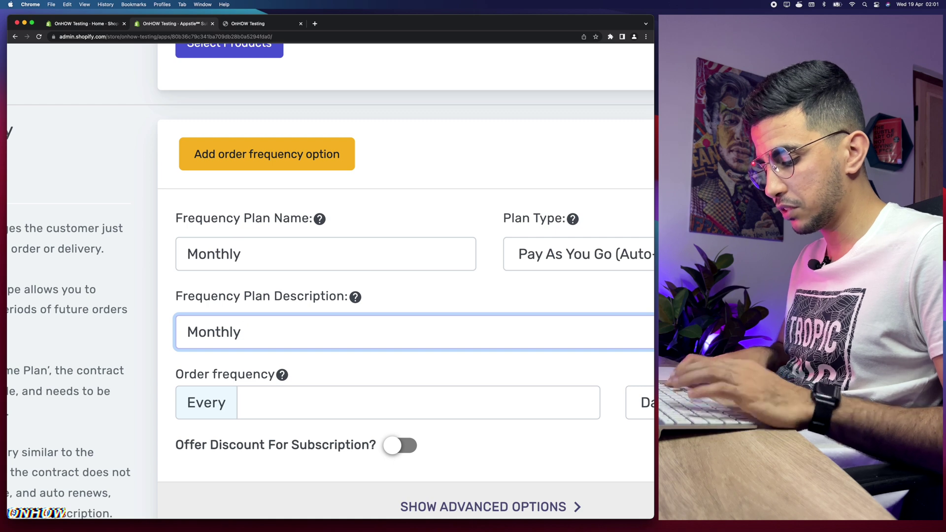
pyautogui.write('Bracelet Subscription')
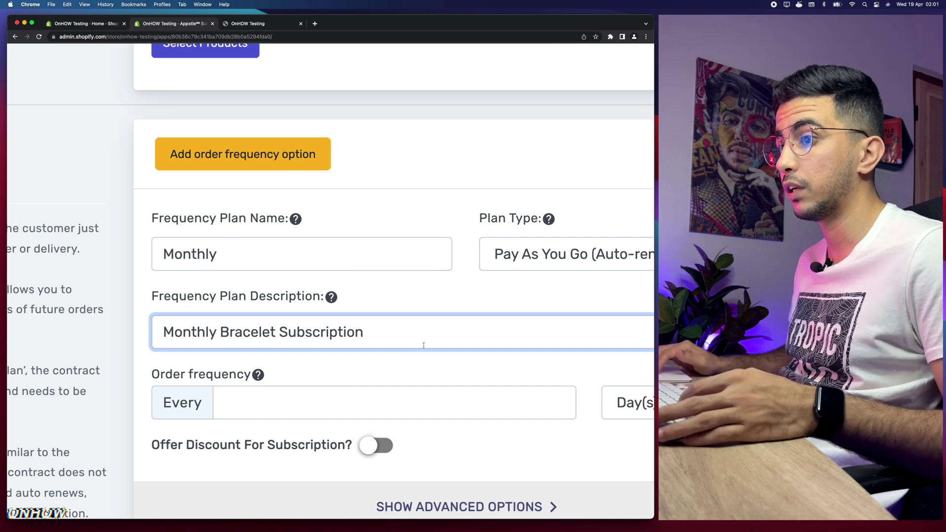
pyautogui.scroll(-3, 423, 345)
pyautogui.hscroll(2, 423, 344)
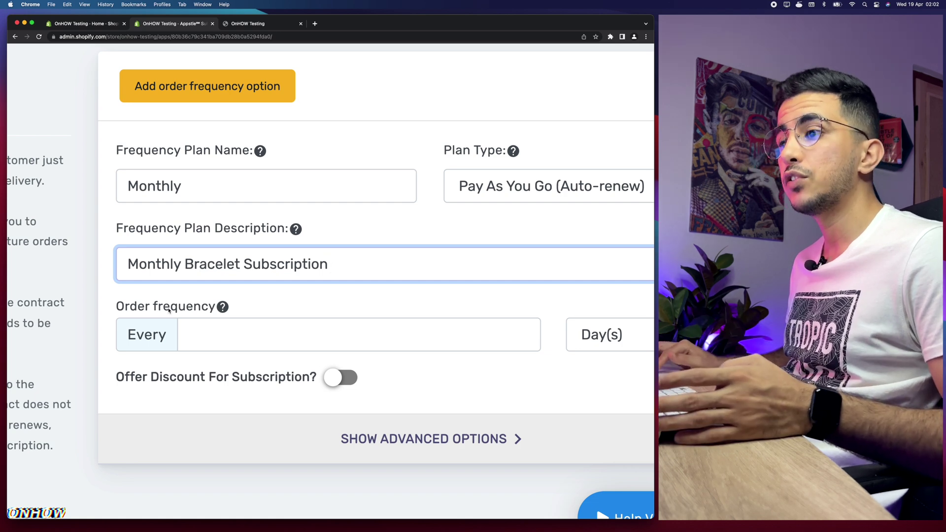
# - Enter an order frequency value and choose Month(s) as the frequency unit
pyautogui.click(235, 334)
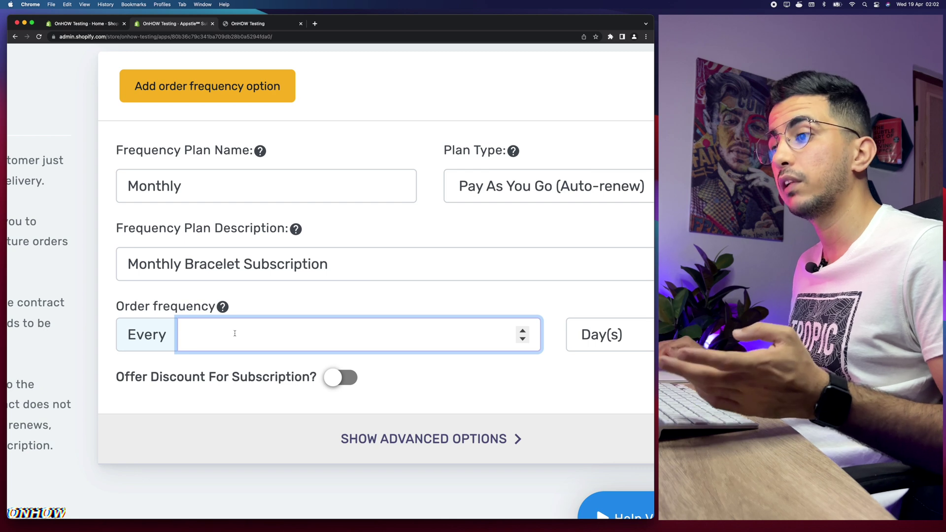
pyautogui.write('0')
pyautogui.press('BackSpace')
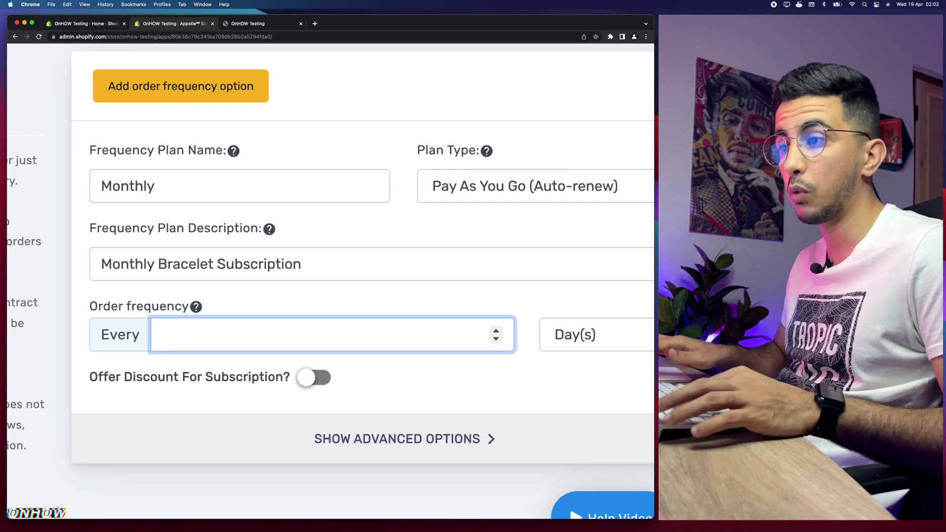
pyautogui.write('-12')
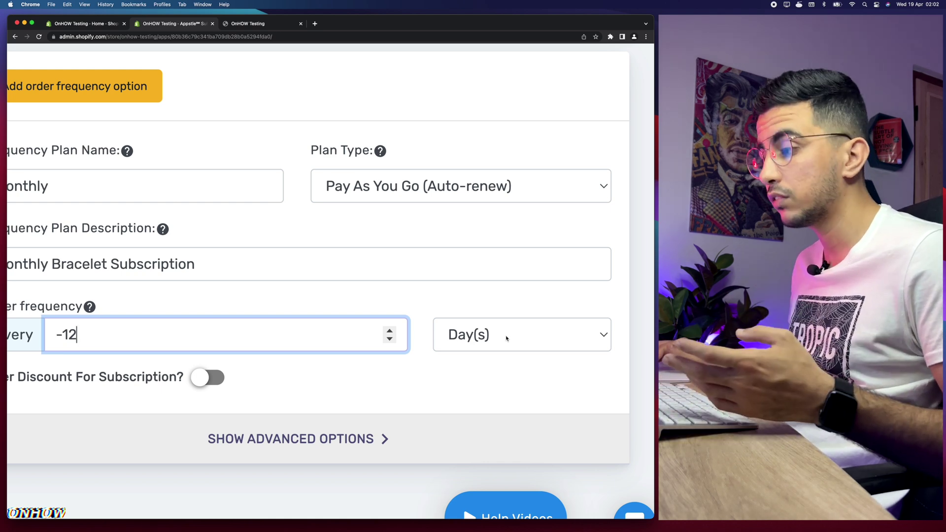
pyautogui.click(506, 338)
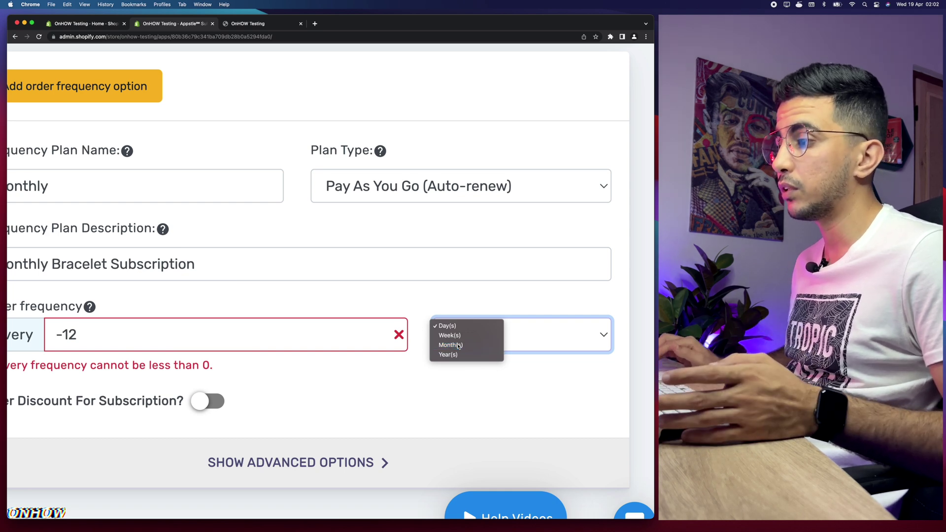
pyautogui.click(459, 346)
# - Correct the invalid -12 order frequency to every 1 month
pyautogui.click(88, 339)
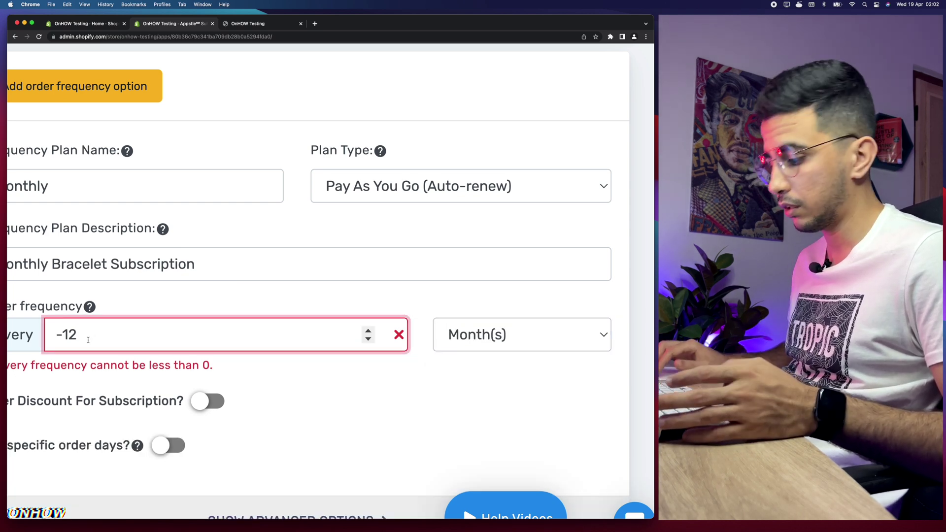
pyautogui.press('BackSpace')
pyautogui.press('BackSpace')
pyautogui.press('BackSpace')
pyautogui.write('1')
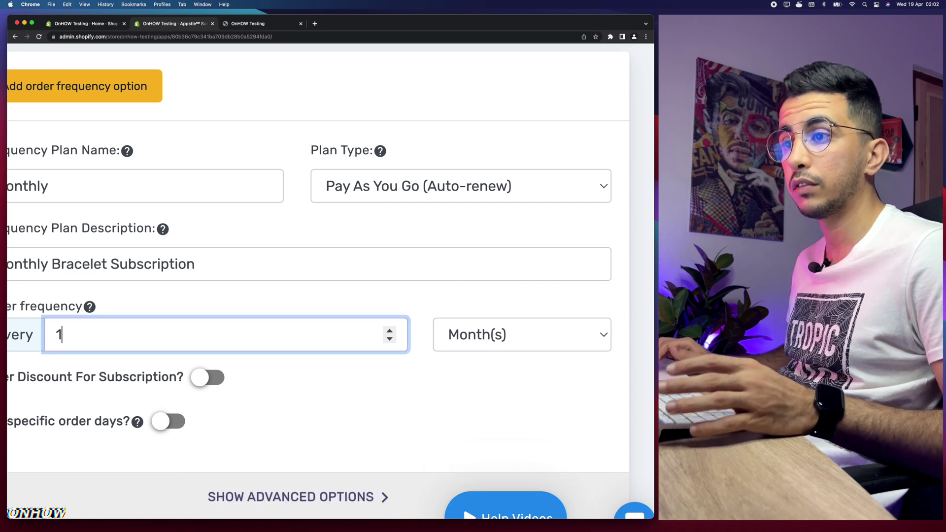
pyautogui.click(291, 387)
pyautogui.hscroll(-2, 293, 387)
pyautogui.hscroll(-1, 293, 387)
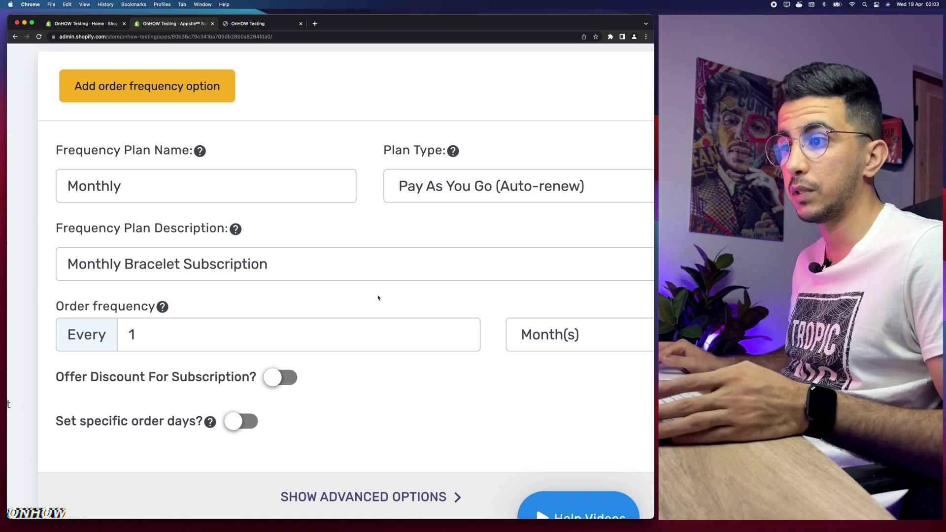
pyautogui.scroll(-2, 312, 378)
pyautogui.hscroll(-3, 312, 378)
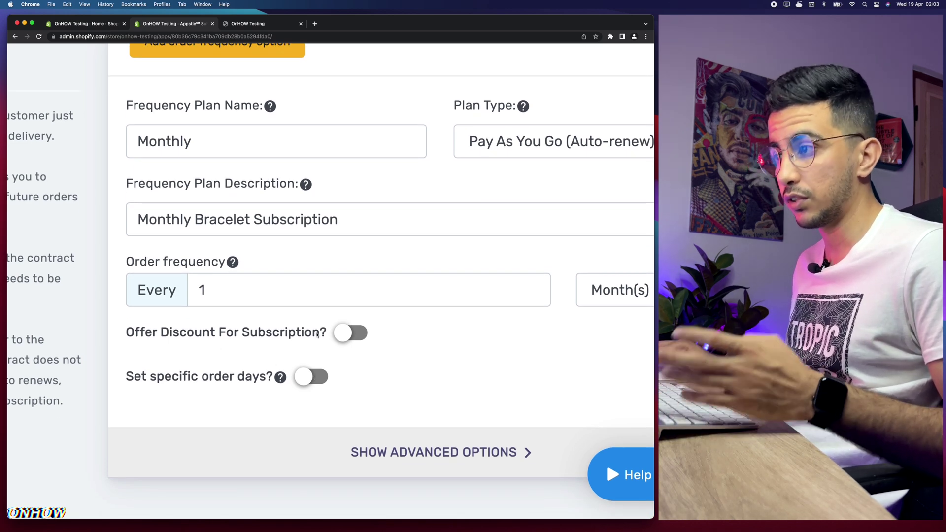
# - Turn on Offer Discount For Subscription and keep the Percent off(%) discount type
pyautogui.click(358, 335)
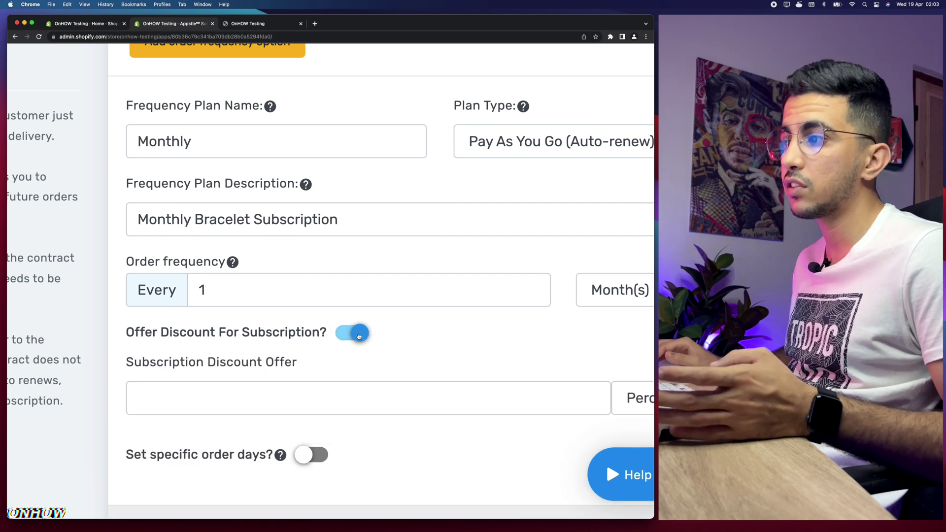
pyautogui.click(206, 392)
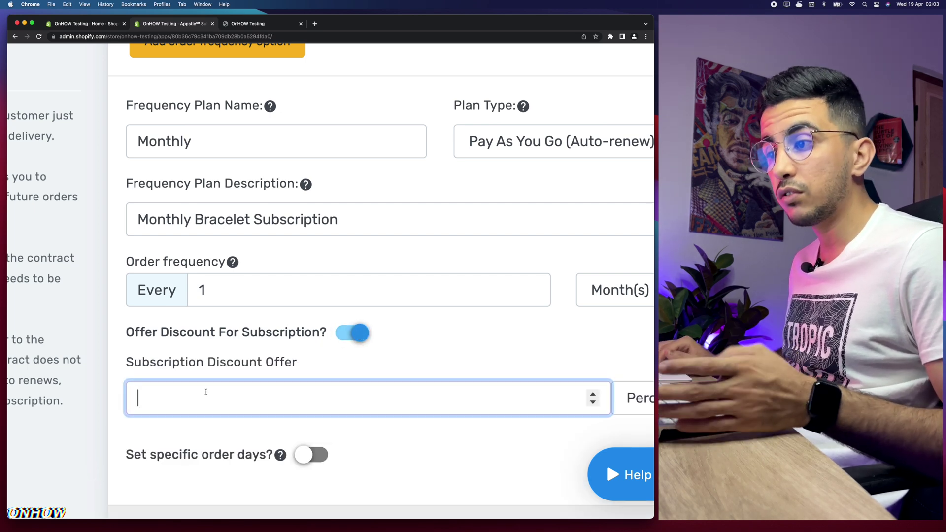
pyautogui.hscroll(3, 206, 391)
pyautogui.scroll(-2, 206, 391)
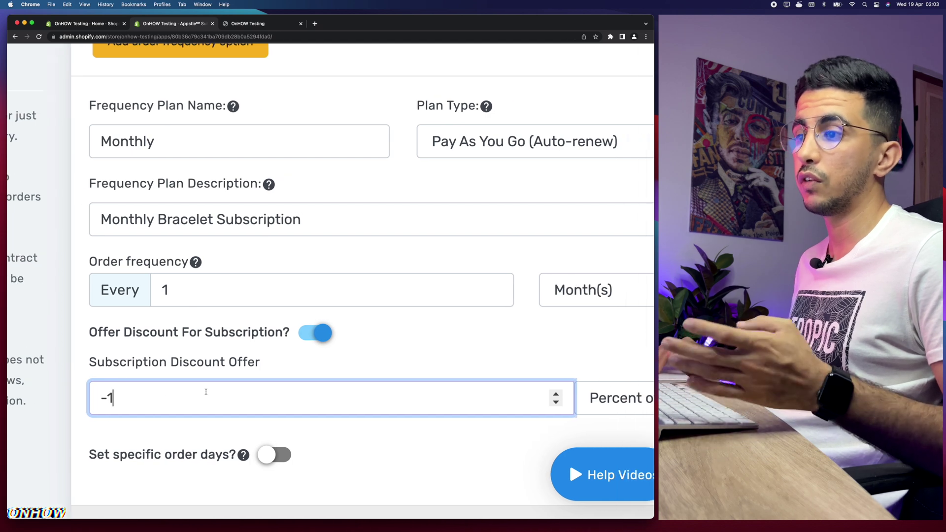
pyautogui.scroll(11, 206, 392)
pyautogui.hscroll(2, 206, 391)
pyautogui.scroll(7, 206, 392)
pyautogui.click(552, 402)
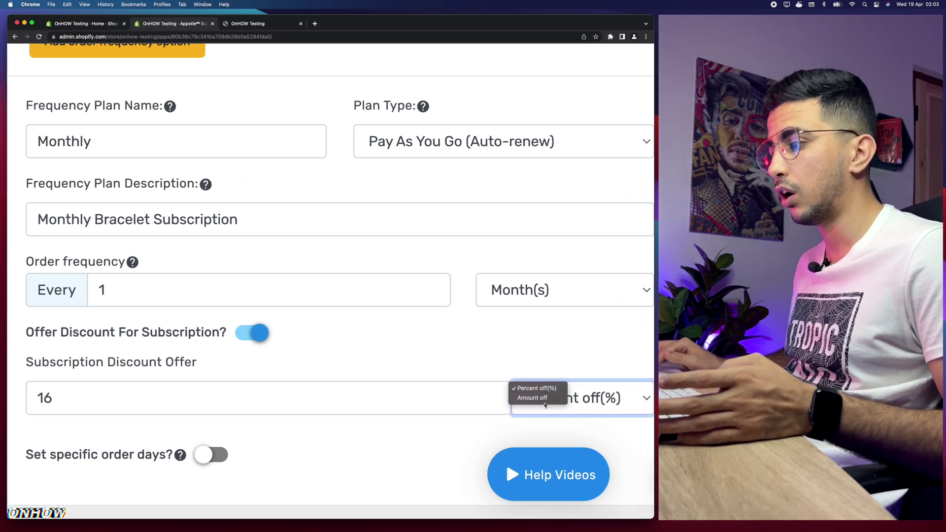
pyautogui.click(315, 399)
# - Change the subscription discount value from 16 to 10
pyautogui.click(51, 398)
pyautogui.press('BackSpace')
pyautogui.press('BackSpace')
pyautogui.write('10')
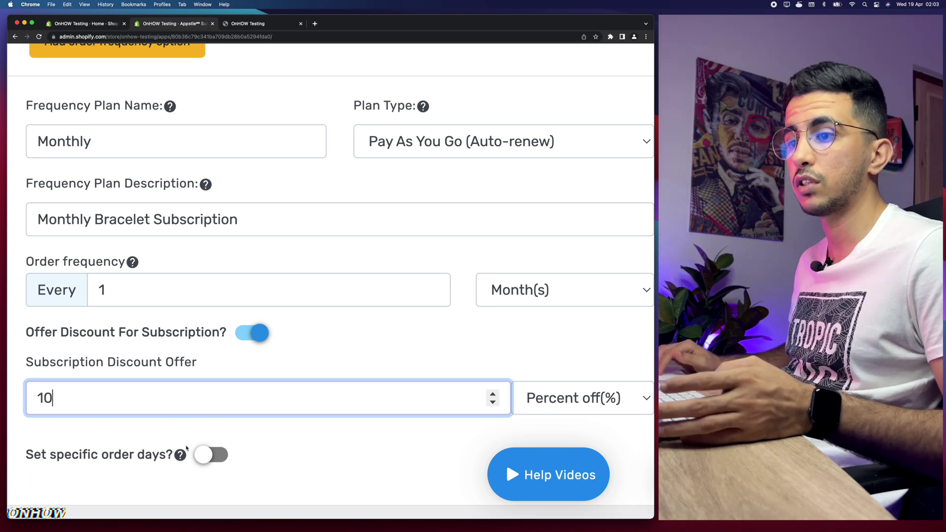
pyautogui.scroll(-2, 48, 369)
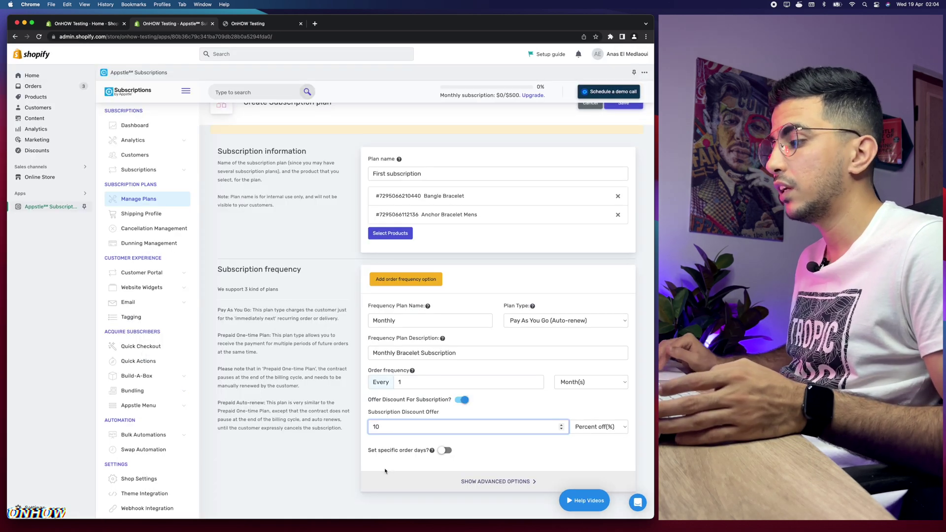
pyautogui.scroll(-1, 368, 403)
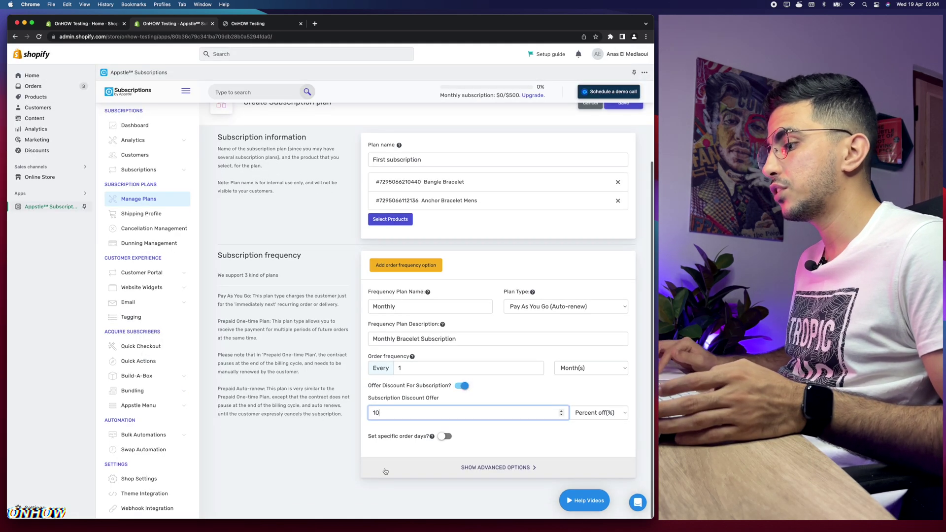
pyautogui.click(503, 466)
pyautogui.scroll(-3, 562, 412)
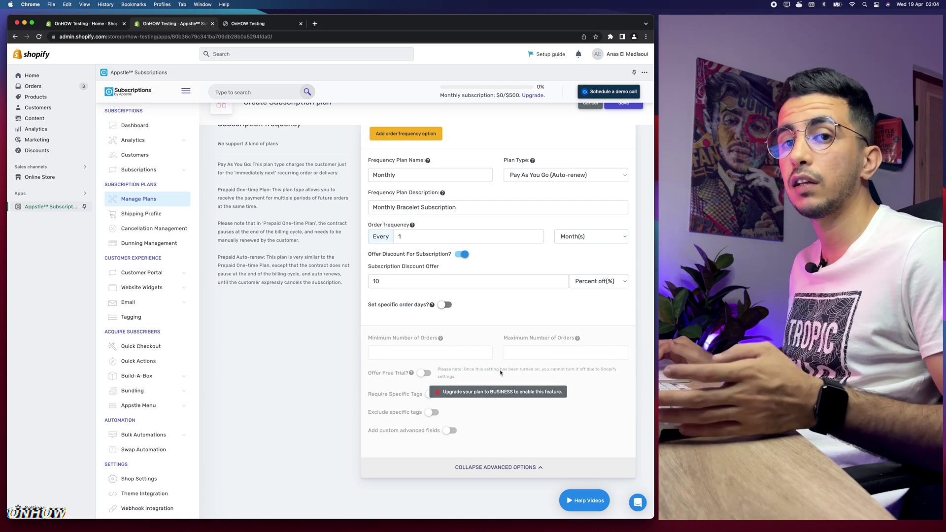
pyautogui.scroll(5, 500, 372)
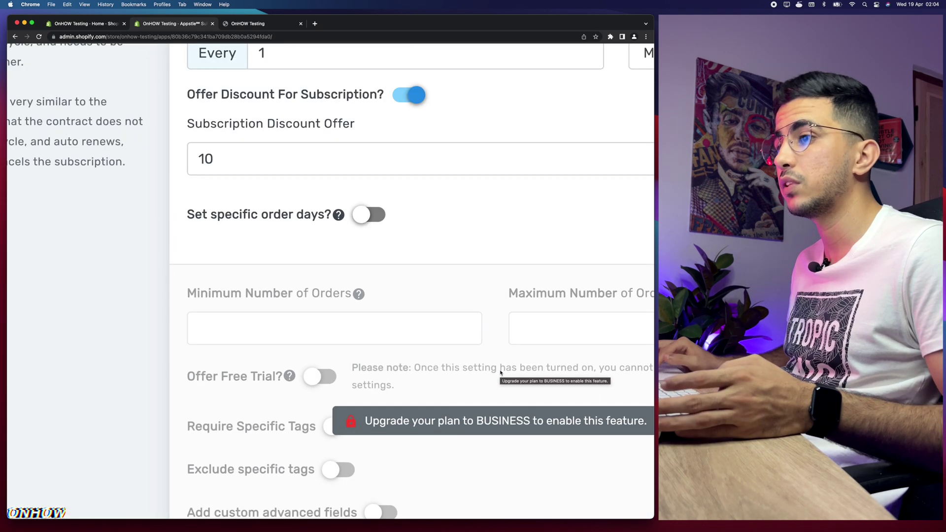
pyautogui.hscroll(2, 319, 313)
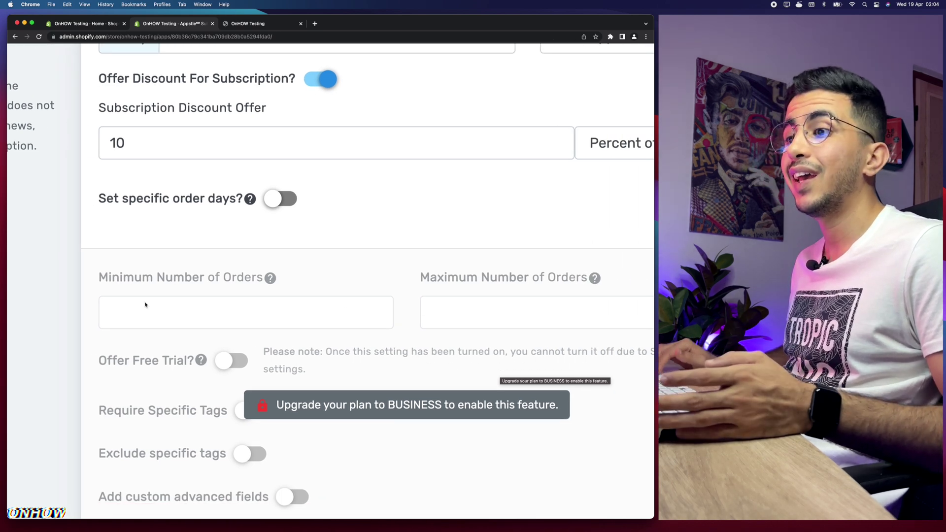
pyautogui.scroll(-2, 145, 305)
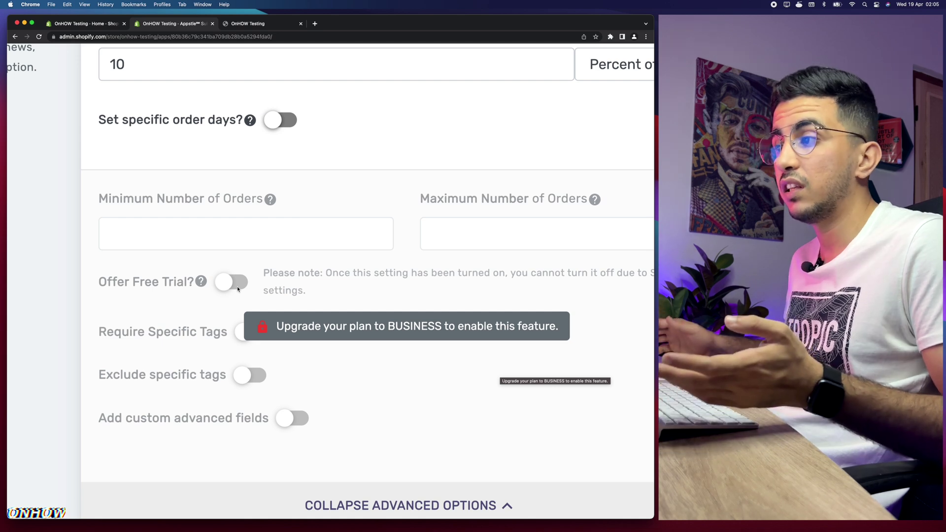
pyautogui.press('super+0')
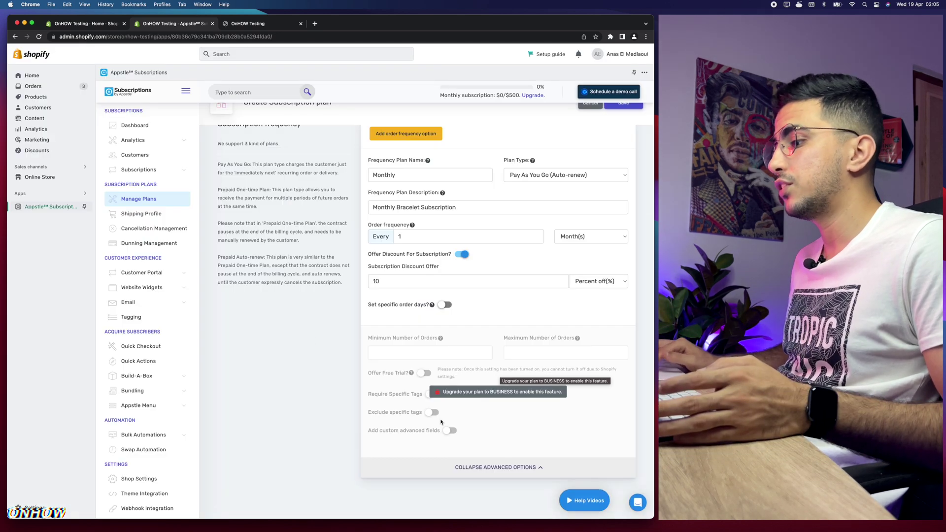
pyautogui.click(502, 467)
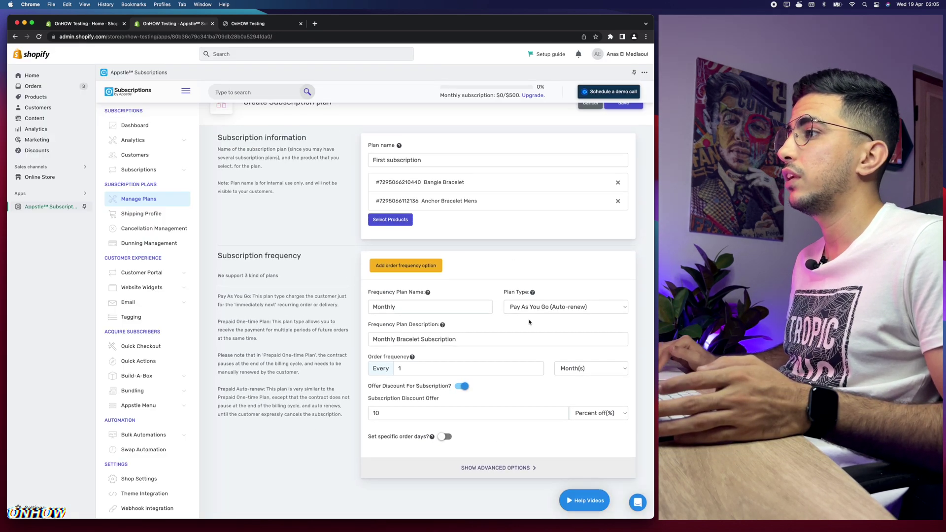
pyautogui.scroll(2, 576, 222)
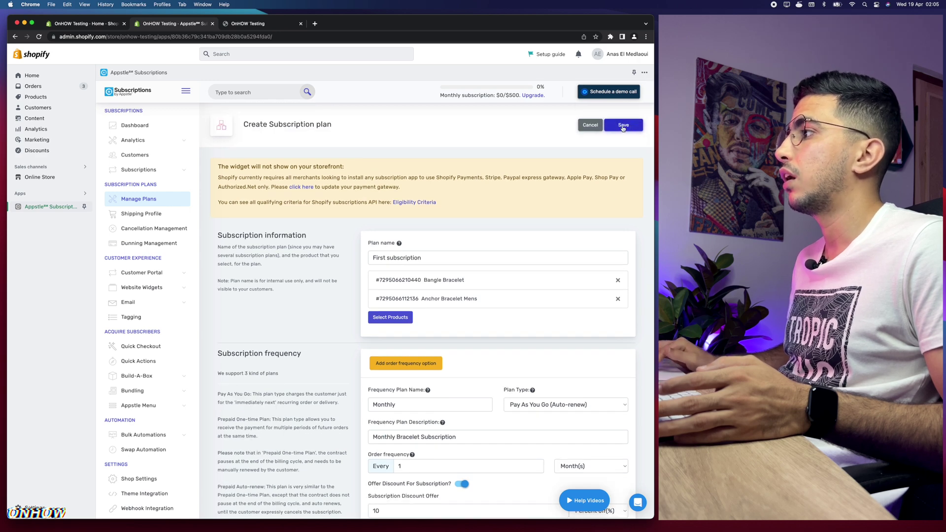
# - Save the First subscription plan and check its entry in the plans list, noting the variant count of 0
pyautogui.click(624, 126)
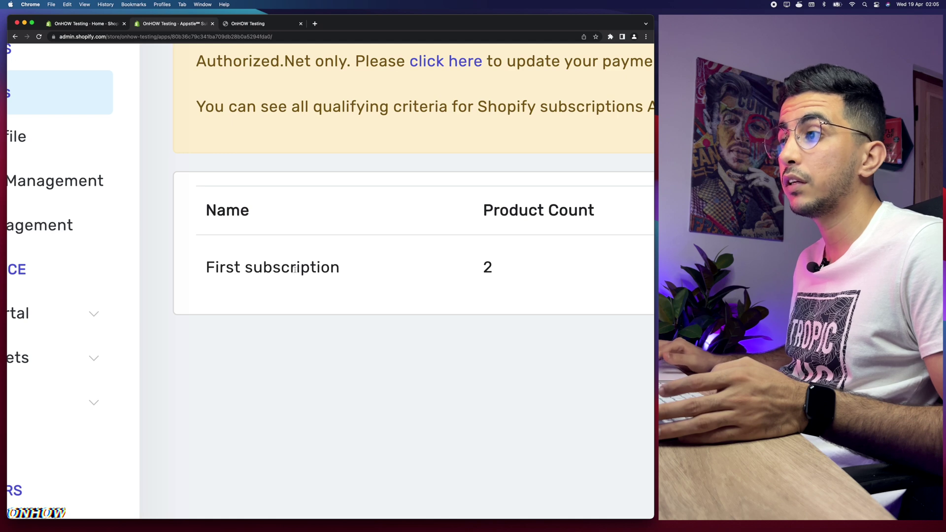
pyautogui.hscroll(5, 294, 270)
pyautogui.hscroll(4, 336, 275)
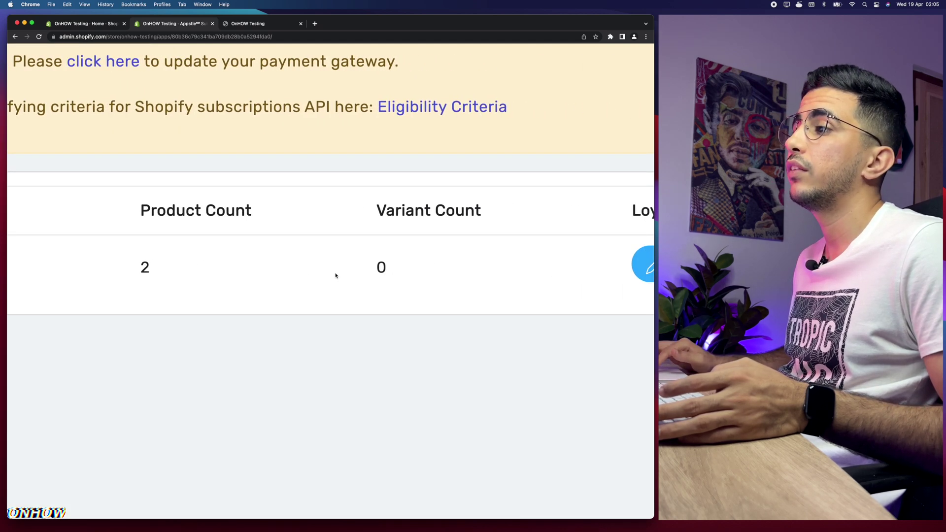
pyautogui.doubleClick(360, 268)
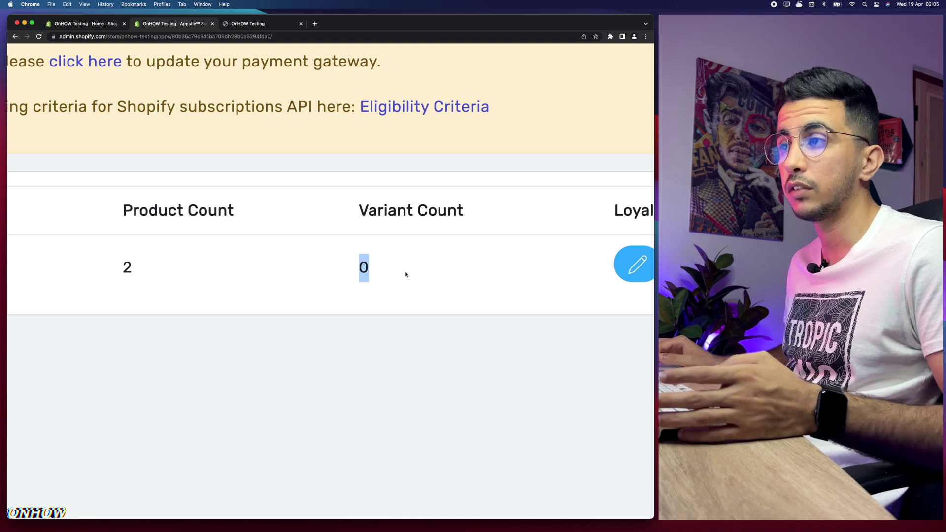
# - Reopen First subscription for editing from Manage Plans, showing both bracelets
pyautogui.scroll(-5, 148, 215)
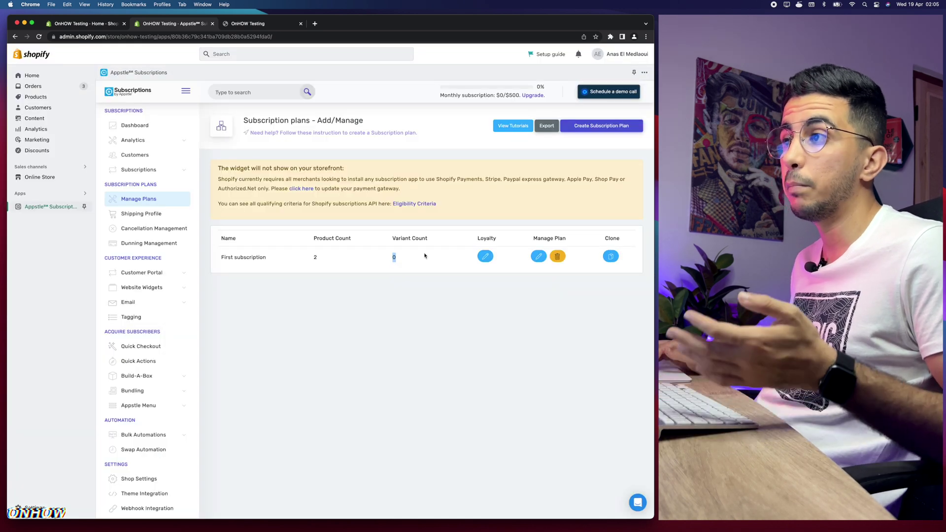
pyautogui.scroll(3, 541, 258)
pyautogui.scroll(-3, 540, 258)
pyautogui.click(540, 256)
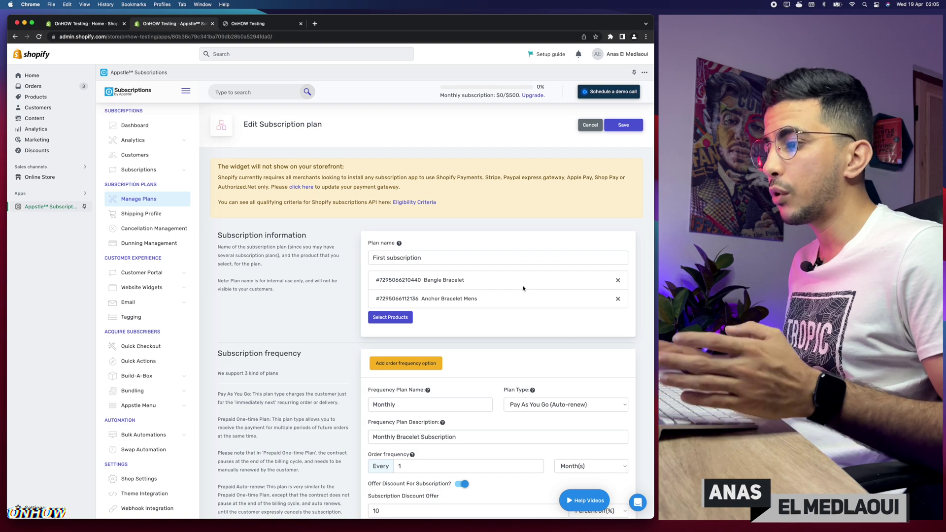
# - Expand Website Widgets in the Appstle sidebar and go to the Product Page widget settings
pyautogui.scroll(-4, 523, 289)
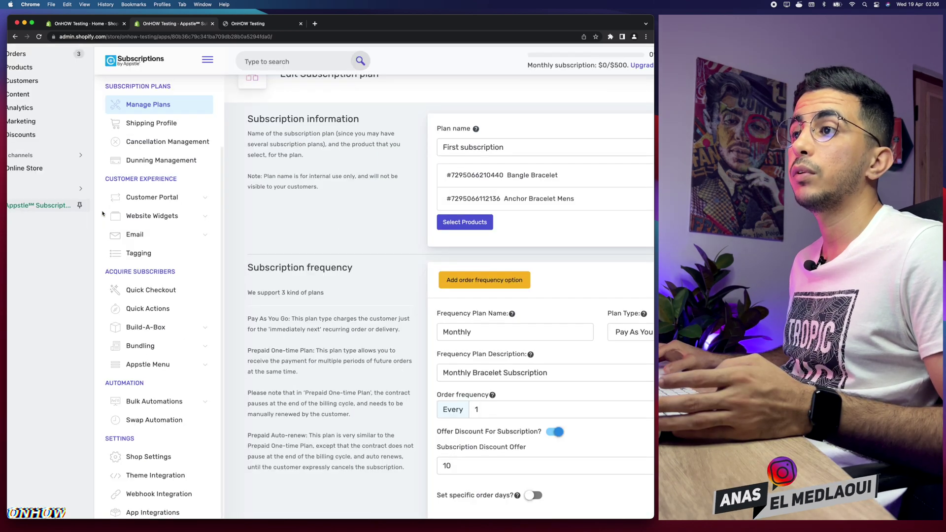
pyautogui.scroll(5, 103, 214)
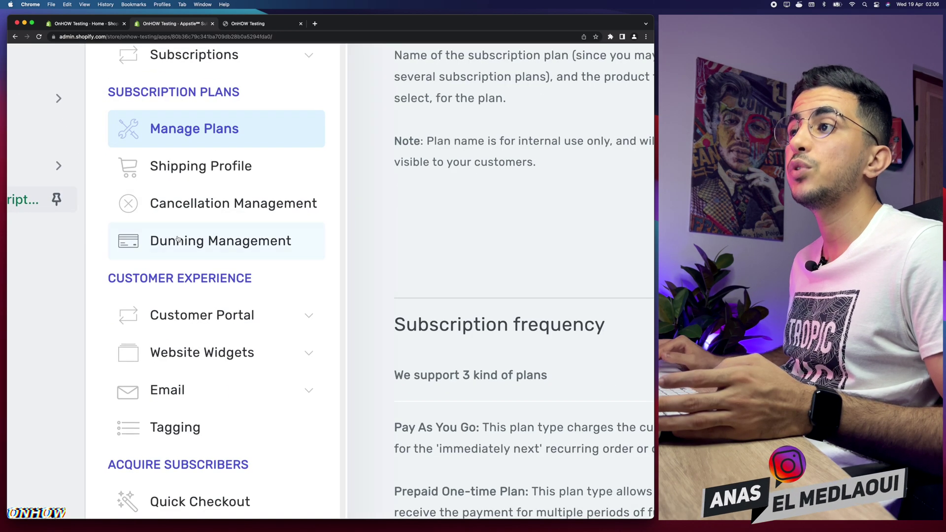
pyautogui.scroll(2, 178, 239)
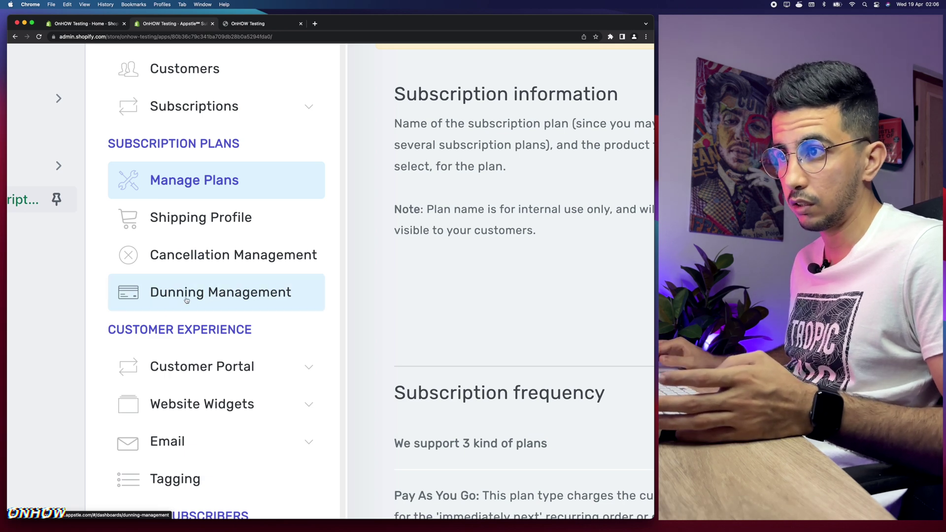
pyautogui.scroll(-10, 187, 300)
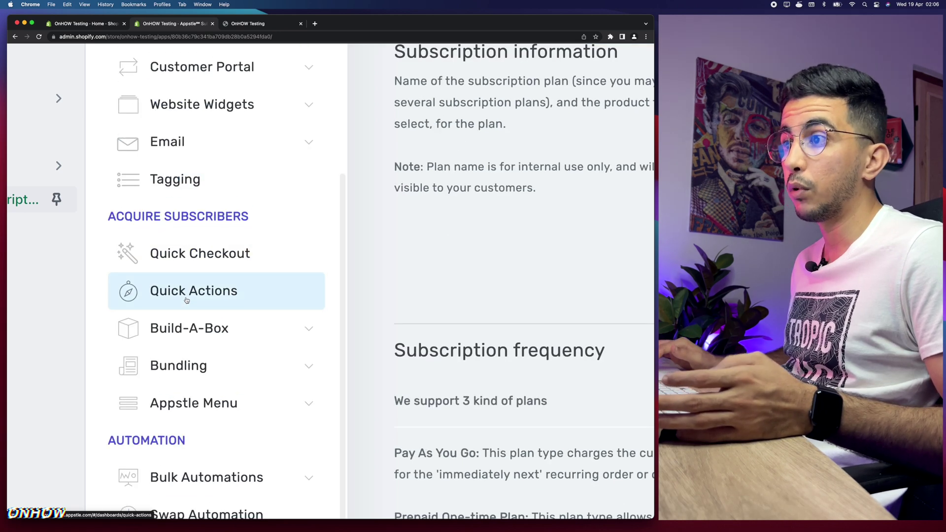
pyautogui.scroll(9, 198, 308)
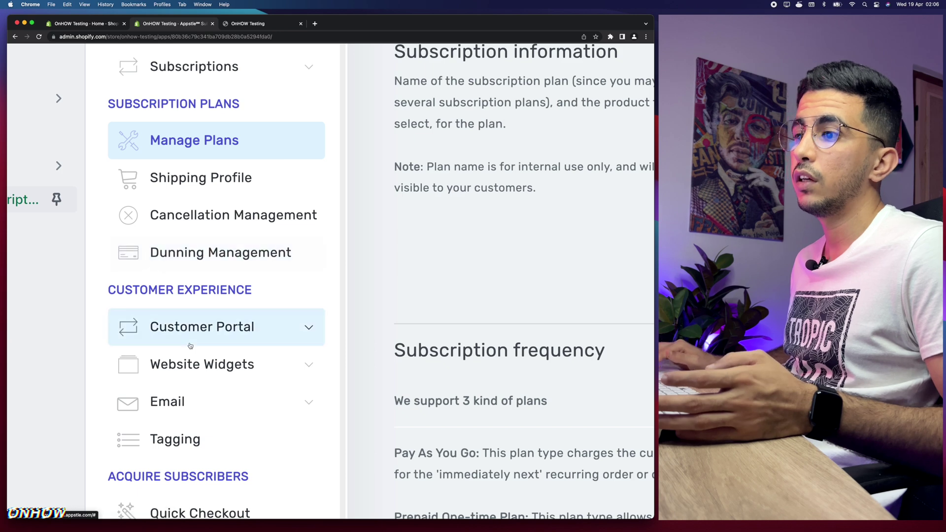
pyautogui.click(200, 363)
pyautogui.scroll(-7, 201, 364)
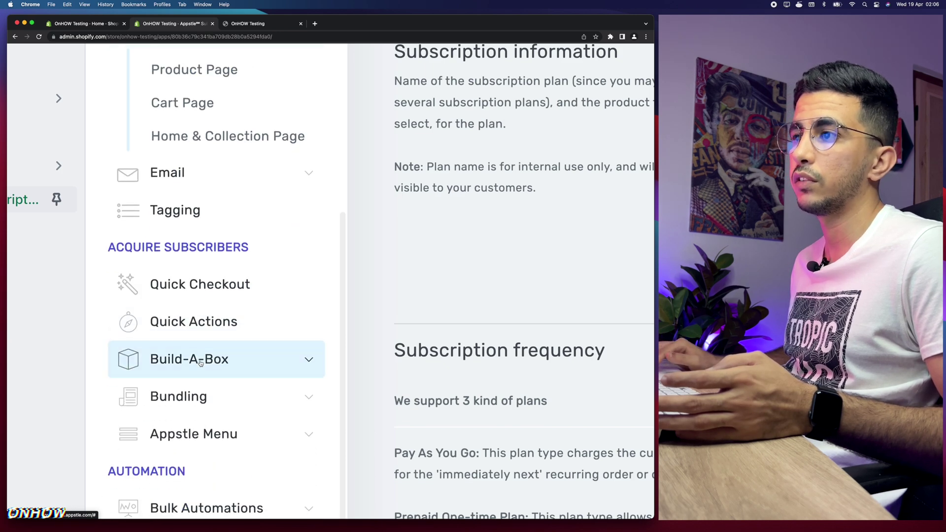
pyautogui.scroll(8, 200, 321)
pyautogui.scroll(-4, 206, 315)
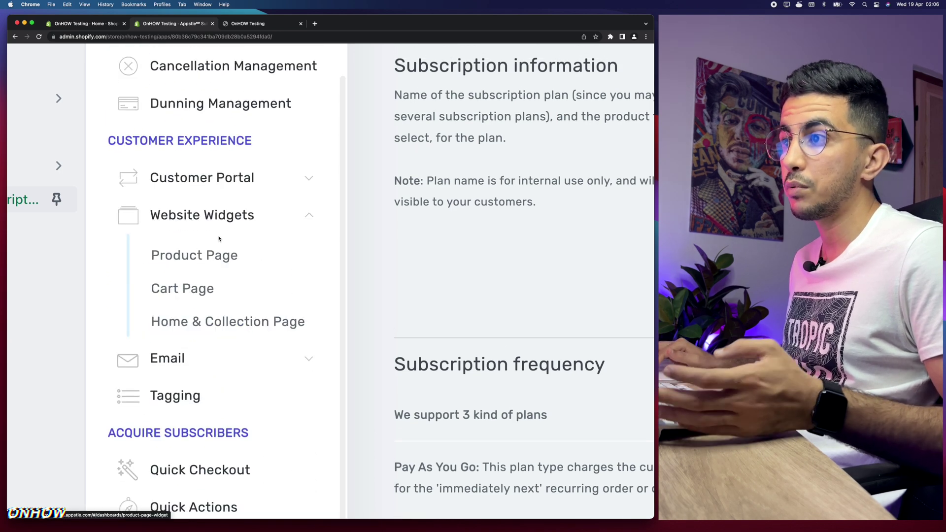
pyautogui.click(186, 254)
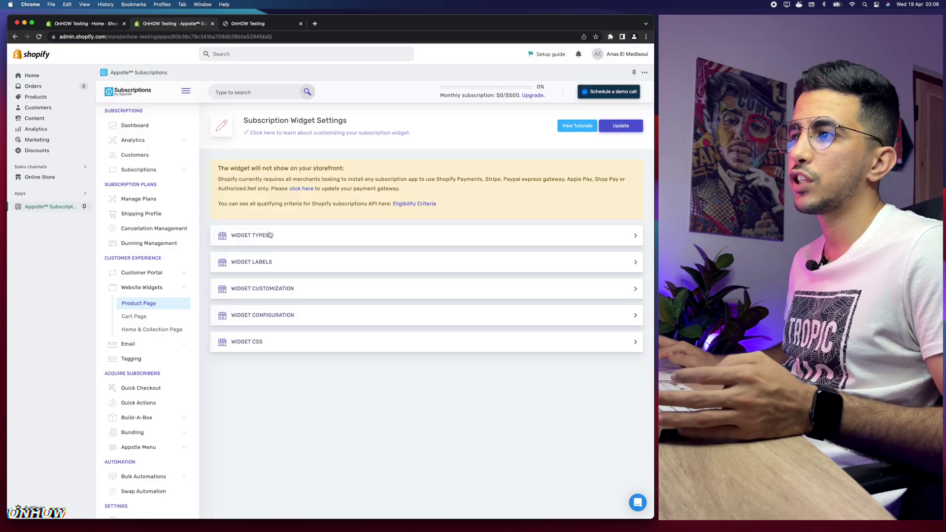
# - Expand the Widget Types section and look through the available product page widget cards
pyautogui.click(270, 235)
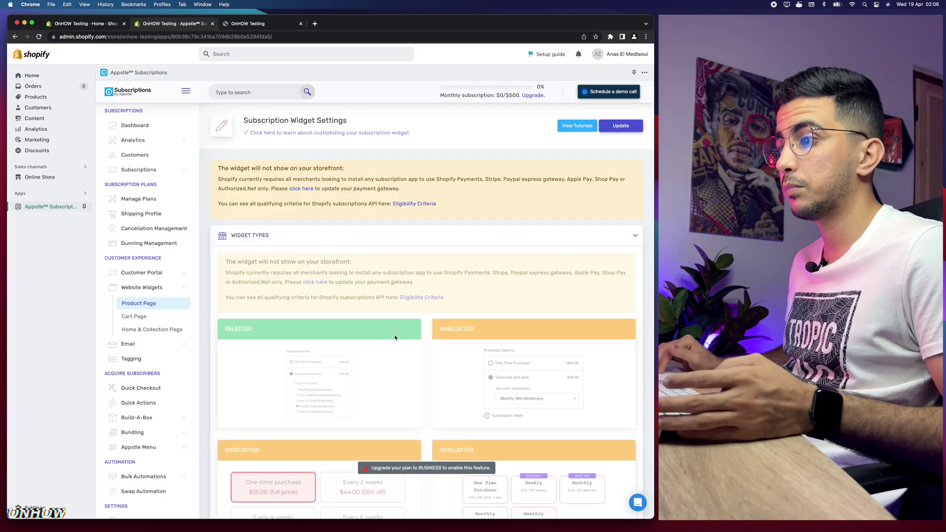
pyautogui.scroll(-3, 394, 337)
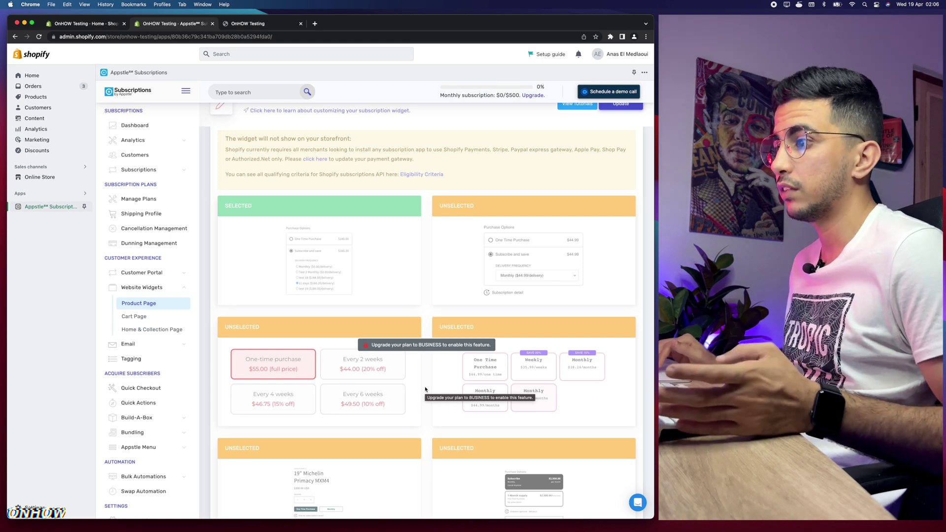
pyautogui.scroll(-5, 425, 389)
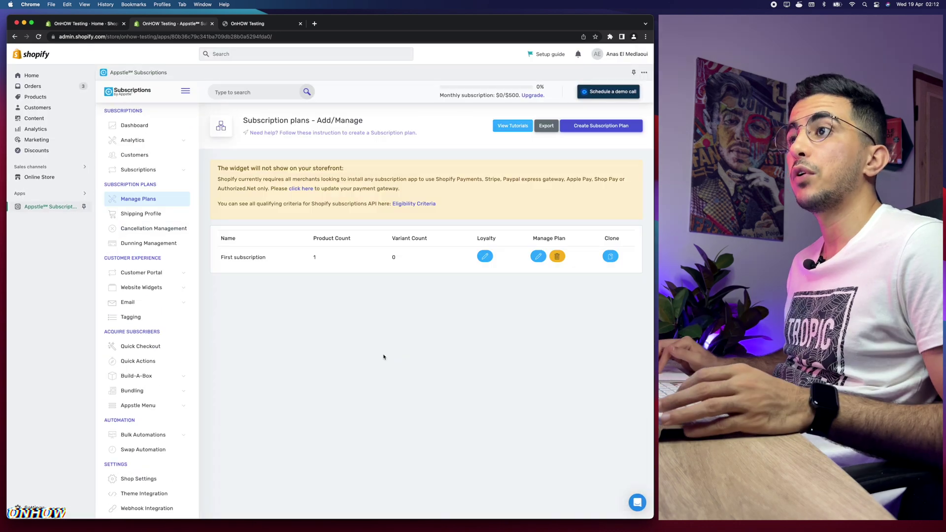
# - Step through the dashboard's setup guide from Selling Plans and Shipping Profile to Email Templates
pyautogui.click(141, 128)
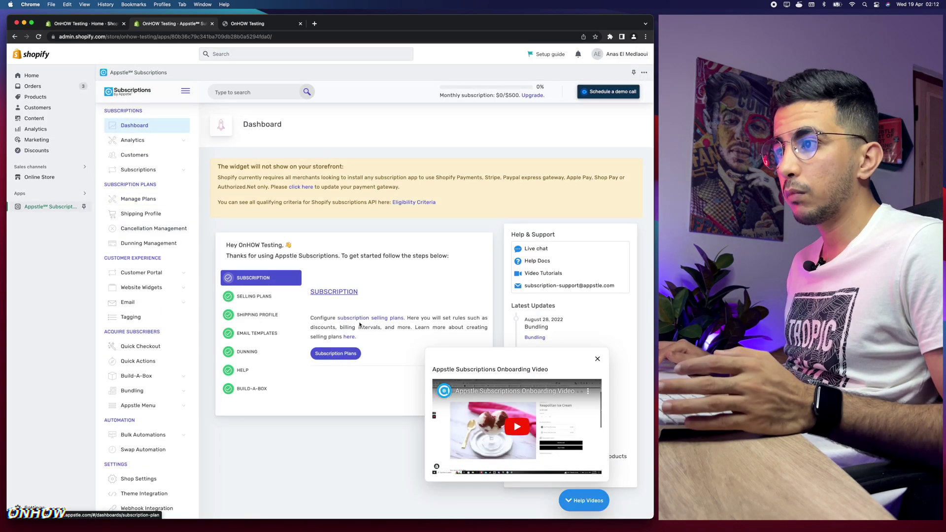
pyautogui.click(253, 296)
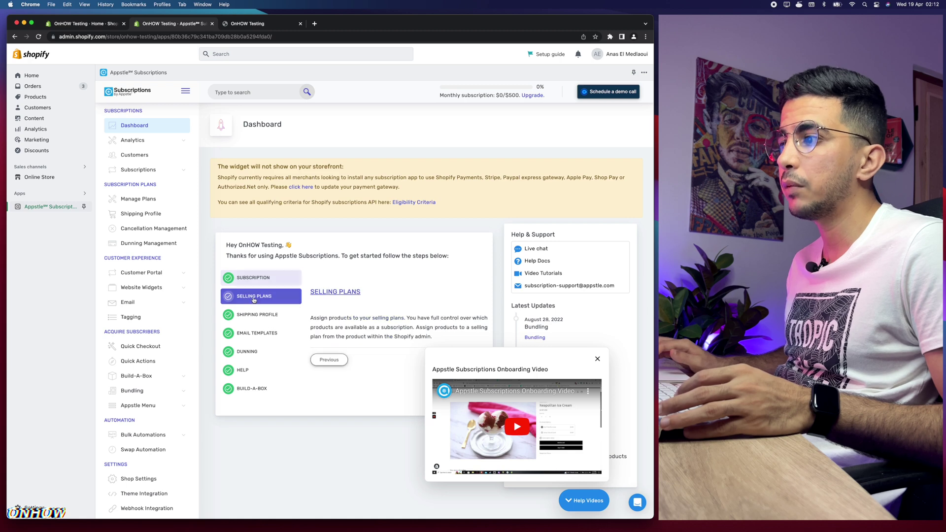
pyautogui.scroll(-1, 472, 323)
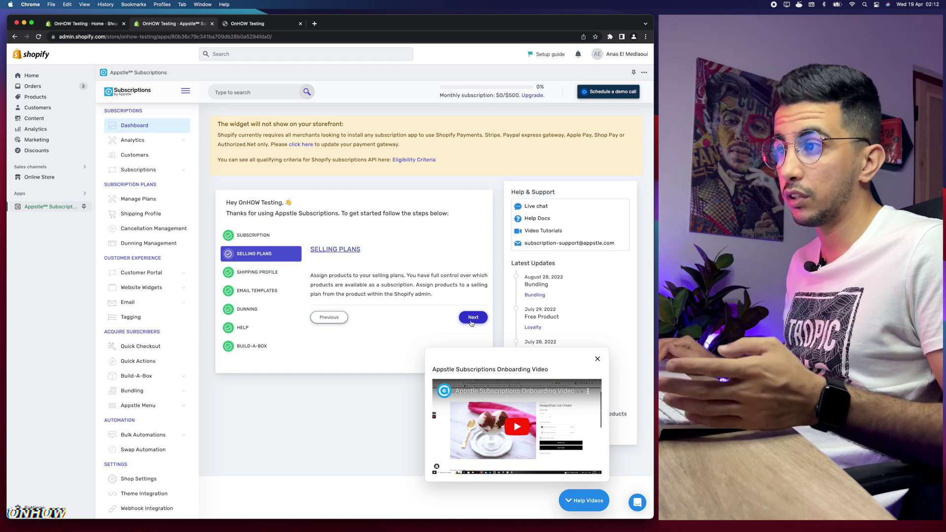
pyautogui.click(472, 320)
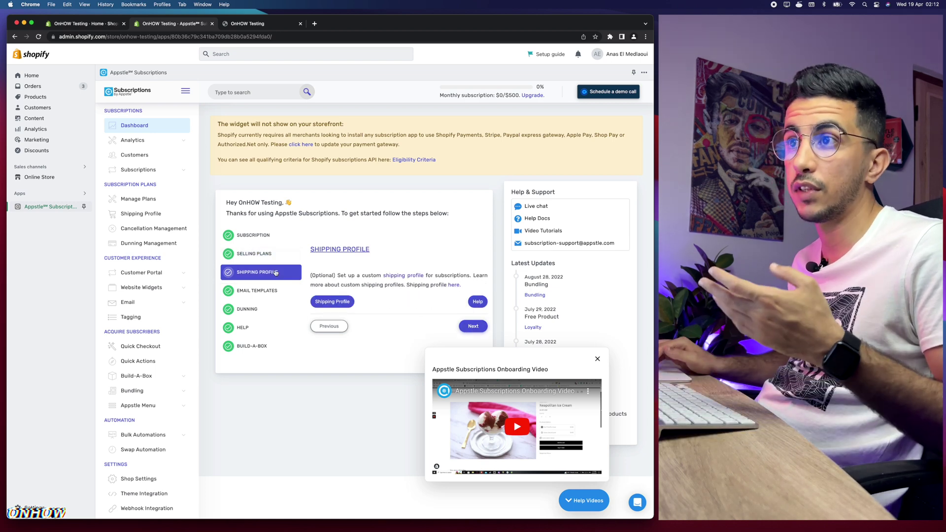
pyautogui.click(259, 290)
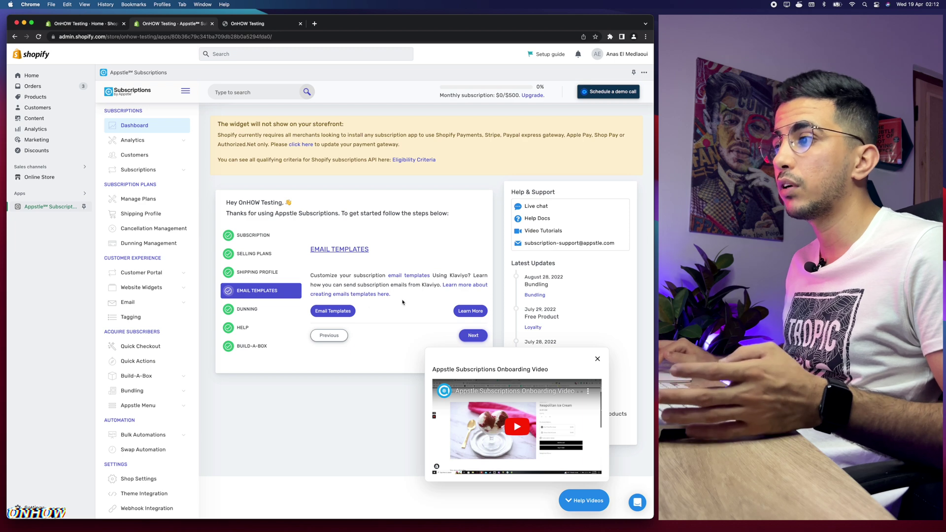
# - Bring up the Email Templates list, with all customer email templates switched on
pyautogui.click(333, 312)
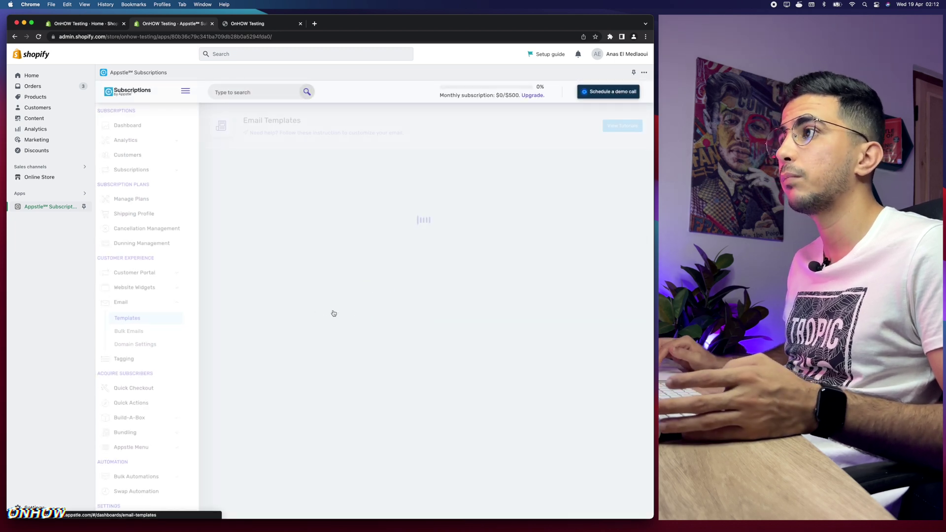
pyautogui.scroll(-5, 352, 320)
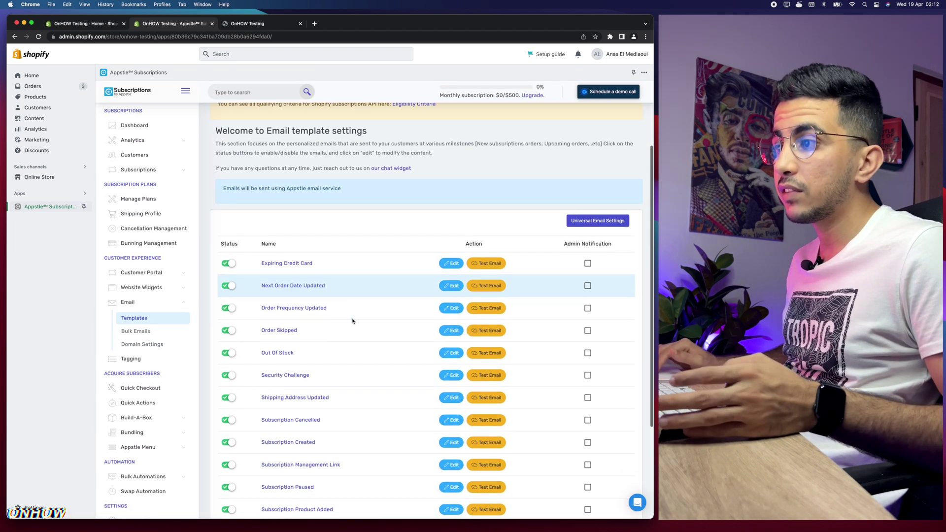
pyautogui.scroll(3, 353, 320)
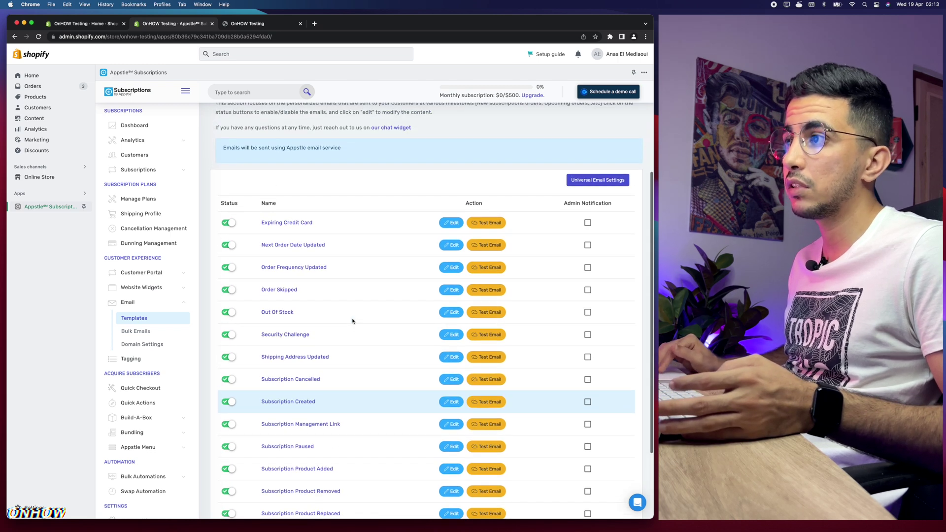
# - Review the Expiring Credit Card template's sender settings and select its preview email text
pyautogui.click(290, 222)
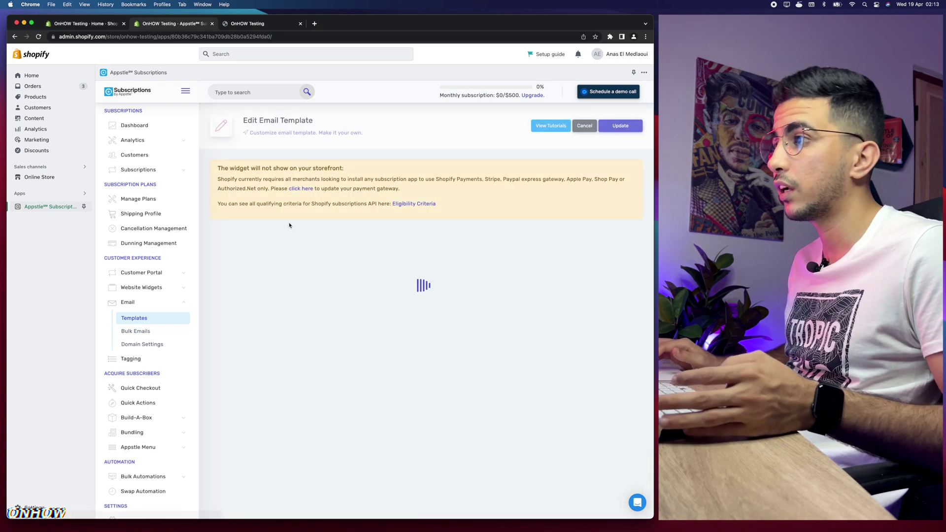
pyautogui.scroll(-3, 408, 354)
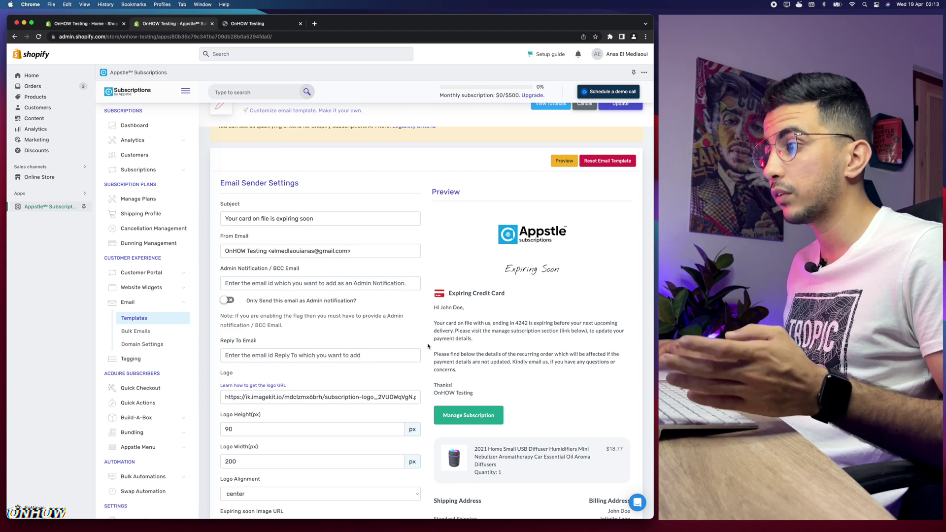
pyautogui.moveTo(438, 293); pyautogui.dragTo(583, 402)
pyautogui.scroll(3, 293, 181)
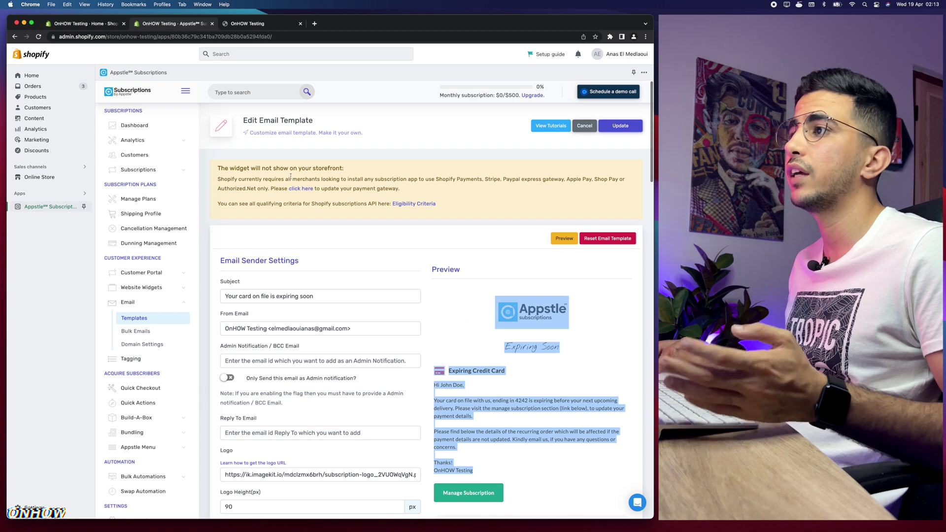
# - Return to the template list and review the Order Frequency Updated template's subject and preview
pyautogui.click(141, 319)
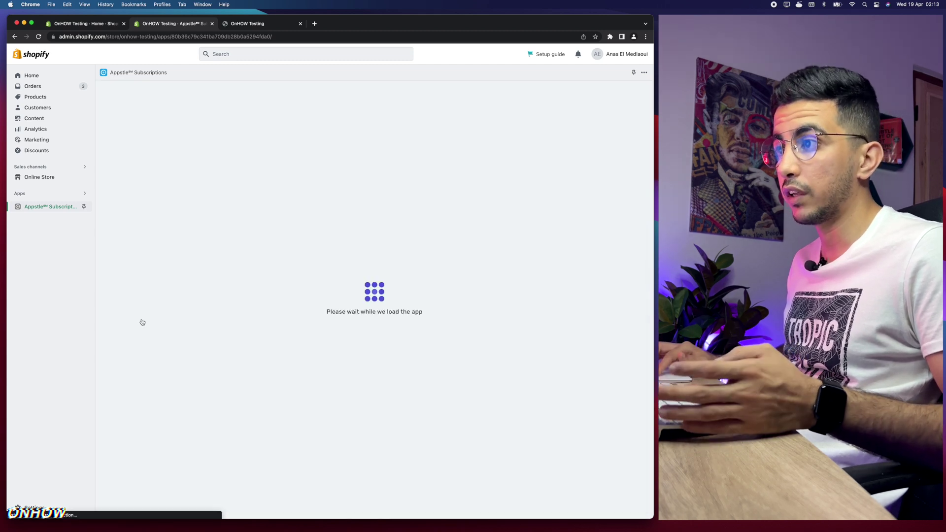
pyautogui.scroll(-5, 326, 368)
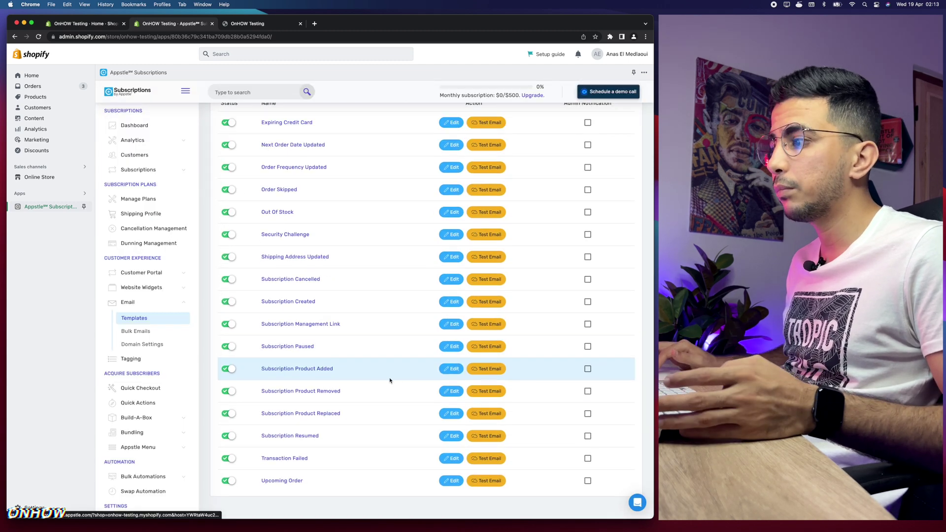
pyautogui.scroll(5, 385, 229)
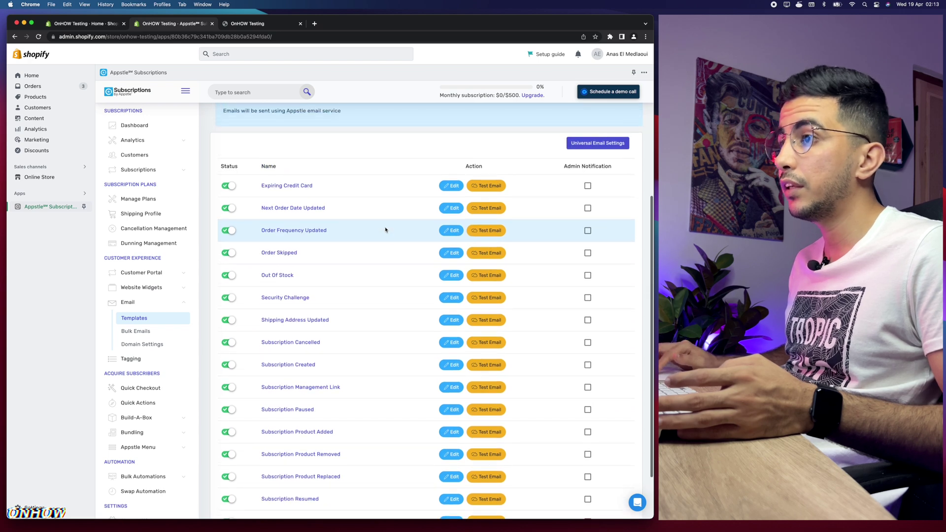
pyautogui.click(451, 230)
pyautogui.scroll(-5, 415, 320)
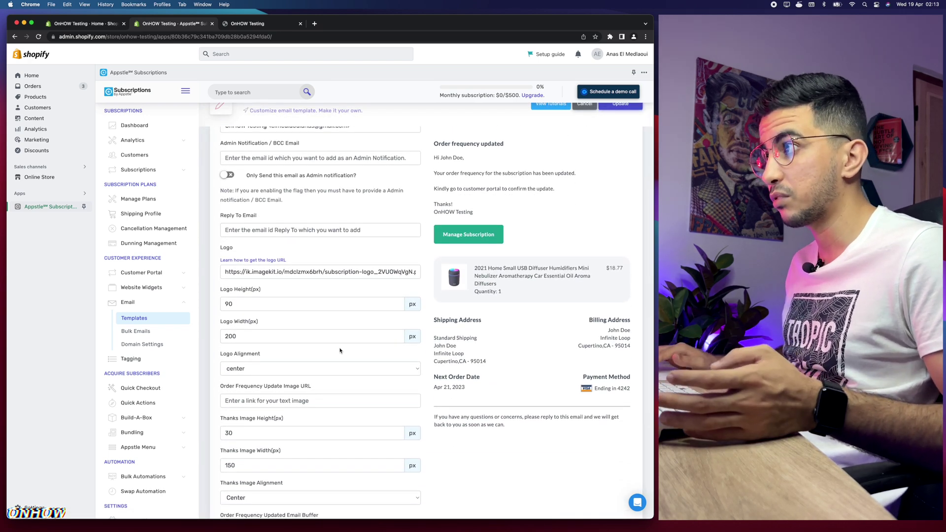
pyautogui.scroll(4, 340, 351)
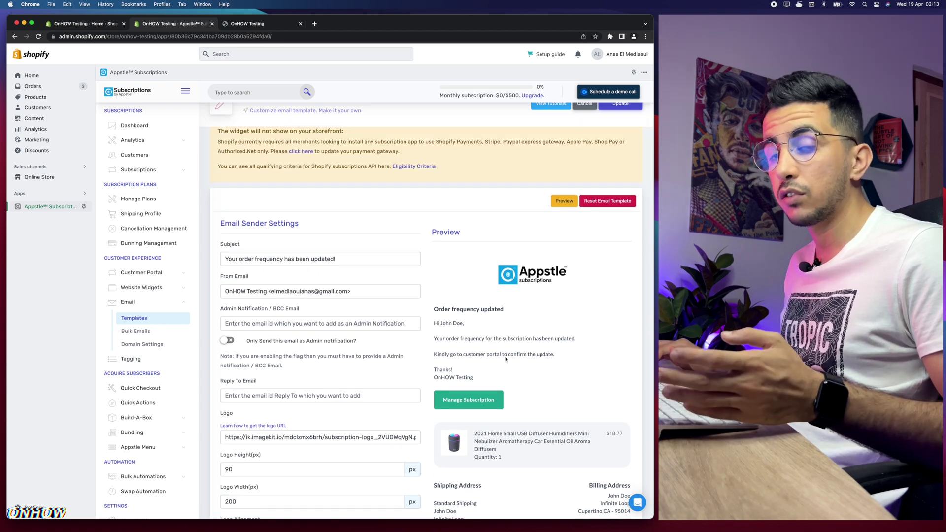